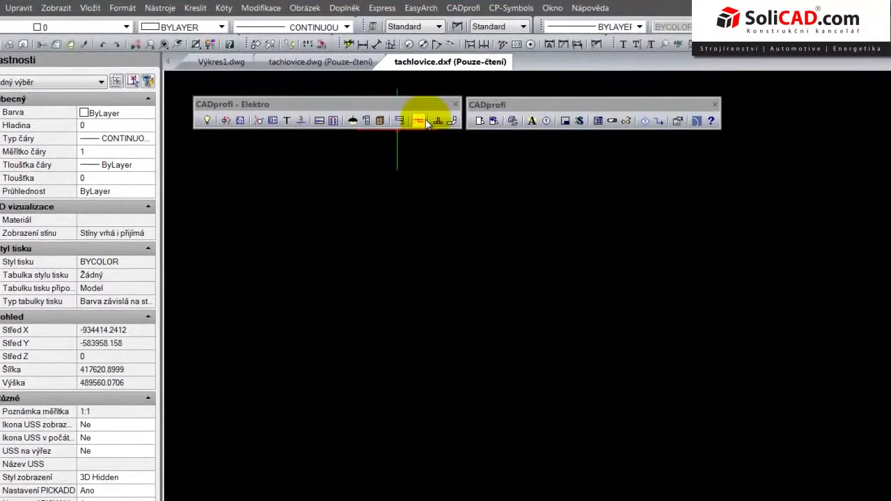
Open the lines and channels schematic settings and remove WL1 from the chosen lines.
left_click(426, 122)
left_click(426, 123)
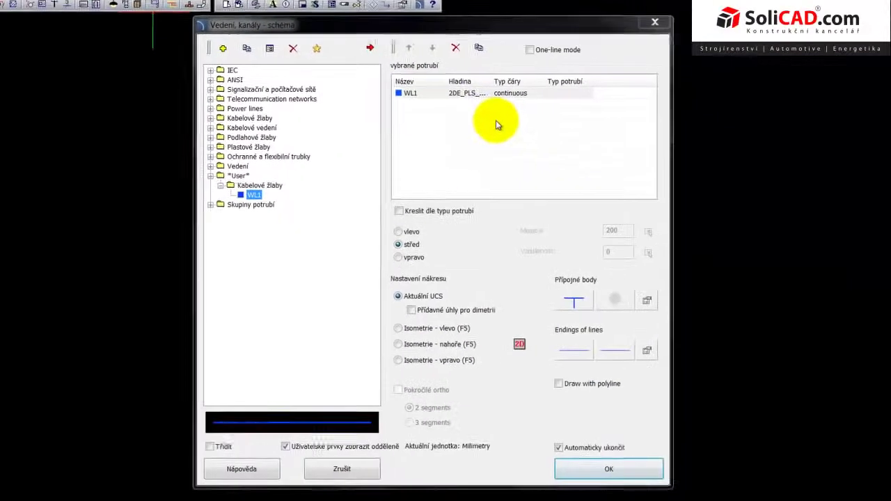
left_click(384, 81)
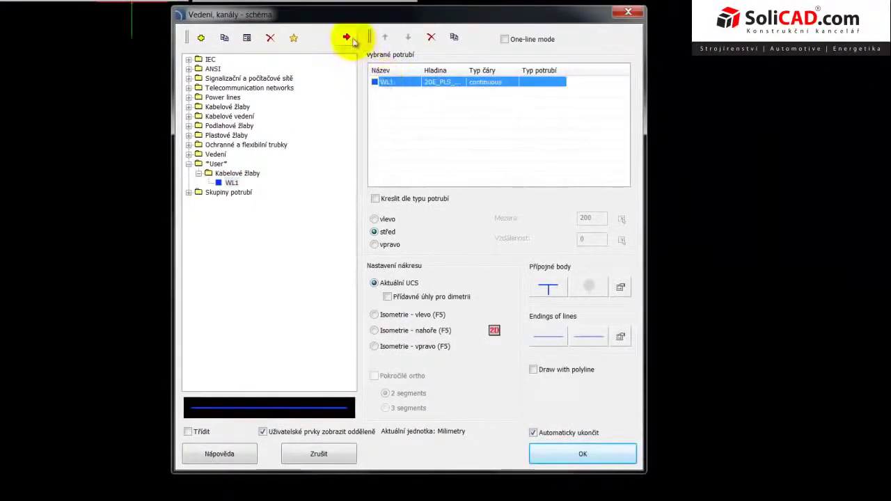
left_click(431, 37)
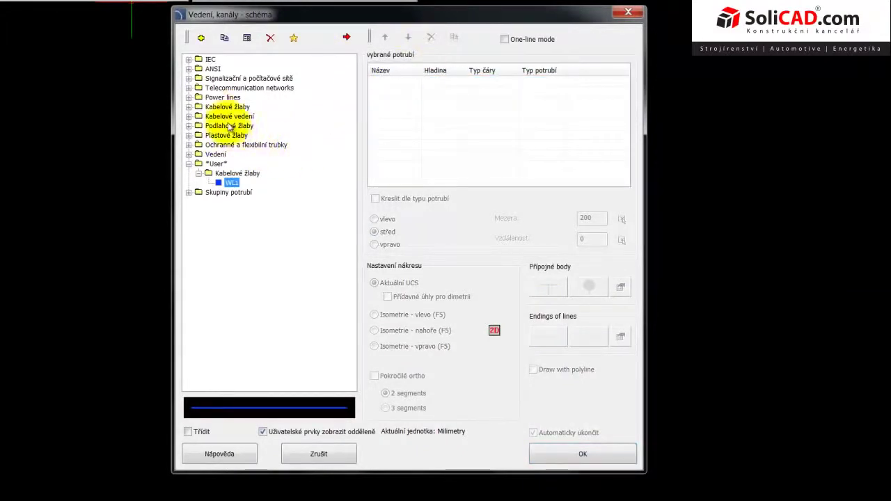
Expand the category tree down to IEC > Vodič to list the IEC conductor types.
left_click(188, 107)
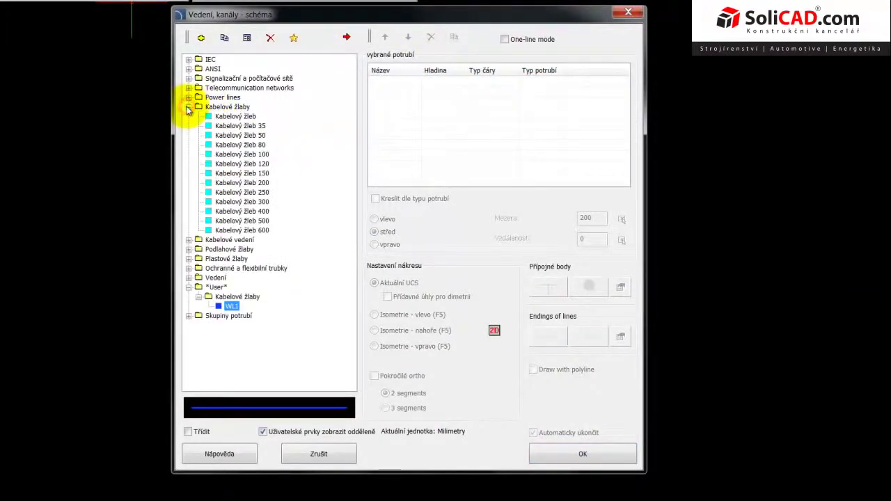
left_click(188, 97)
left_click(188, 87)
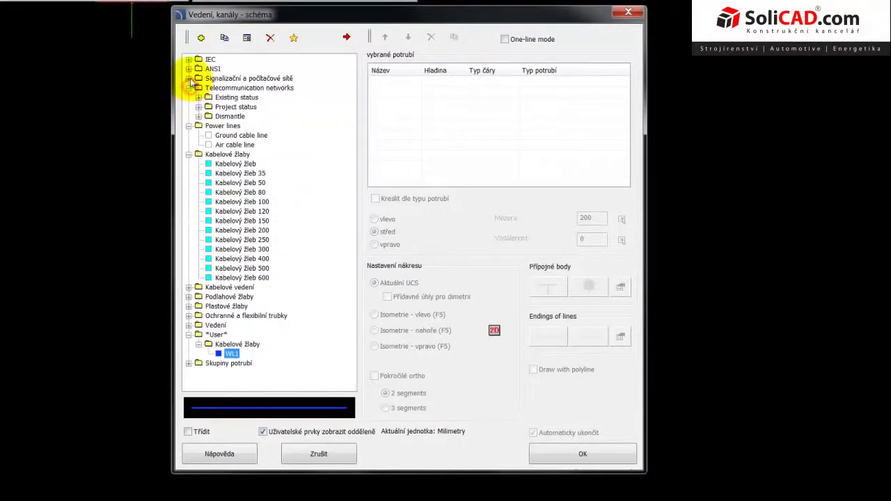
left_click(188, 78)
left_click(188, 68)
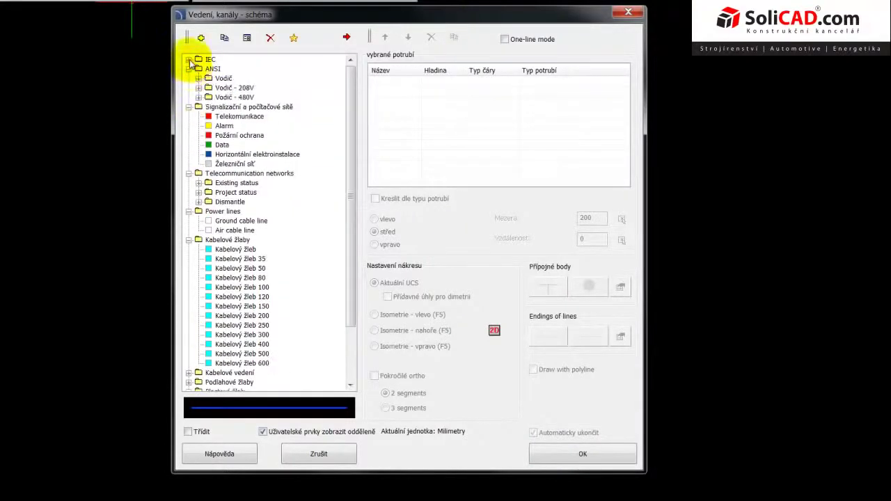
left_click(189, 60)
left_click(199, 70)
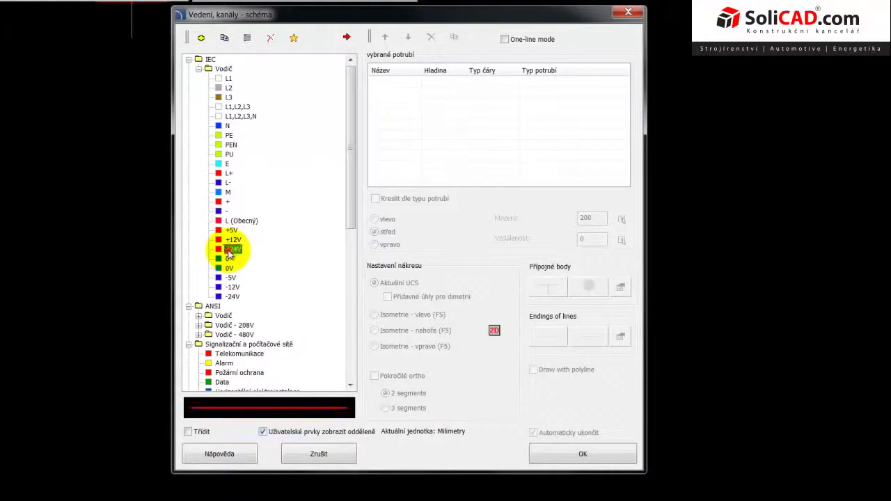
Add the +24V, -24V and yellow Alarm conductors to the 'vybrané potrubí' list.
left_click(347, 39)
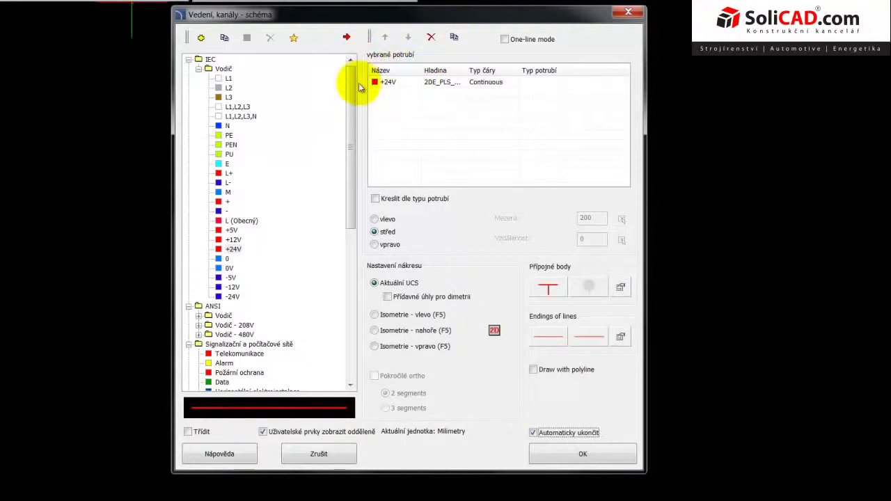
left_click(222, 297)
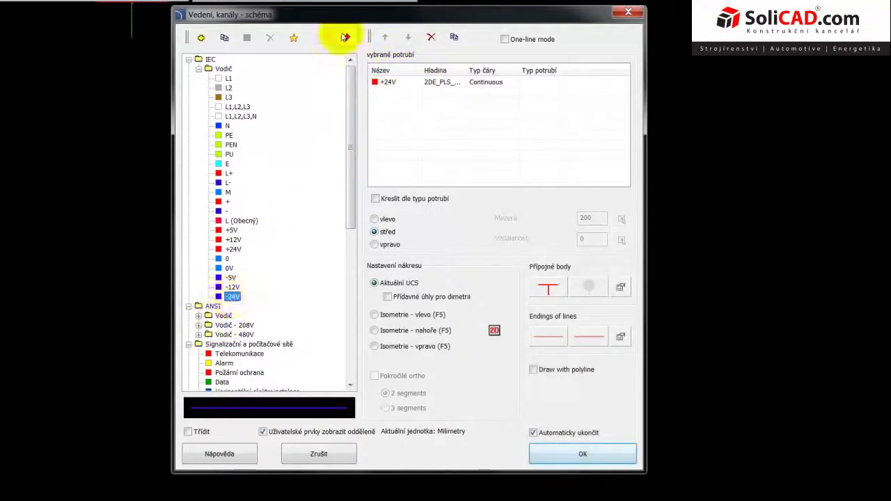
left_click(348, 42)
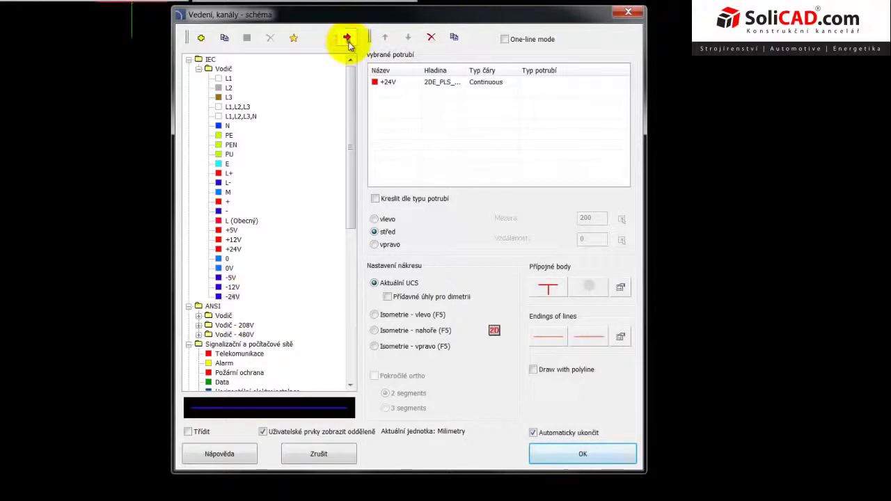
left_click(348, 42)
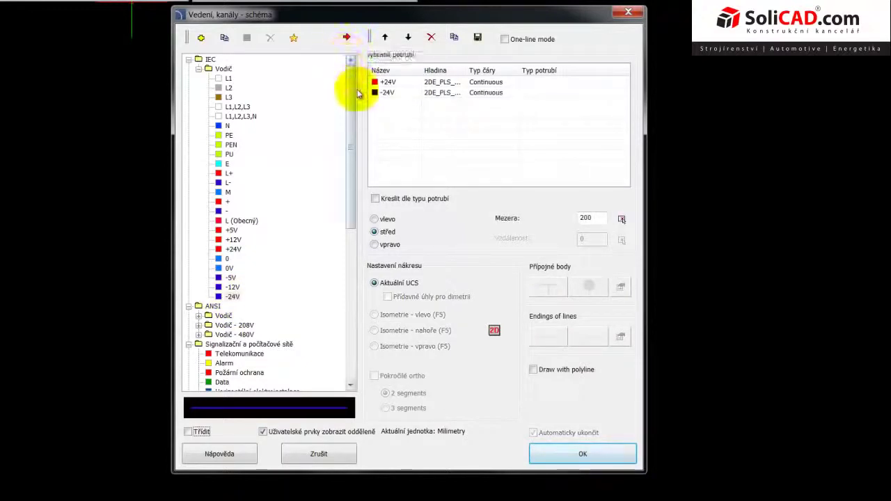
left_click_drag(349, 95, 349, 150)
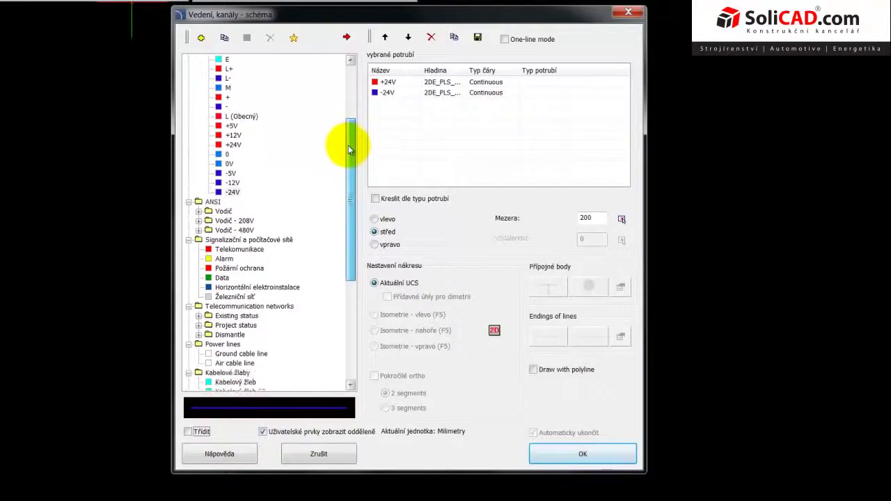
left_click(216, 241)
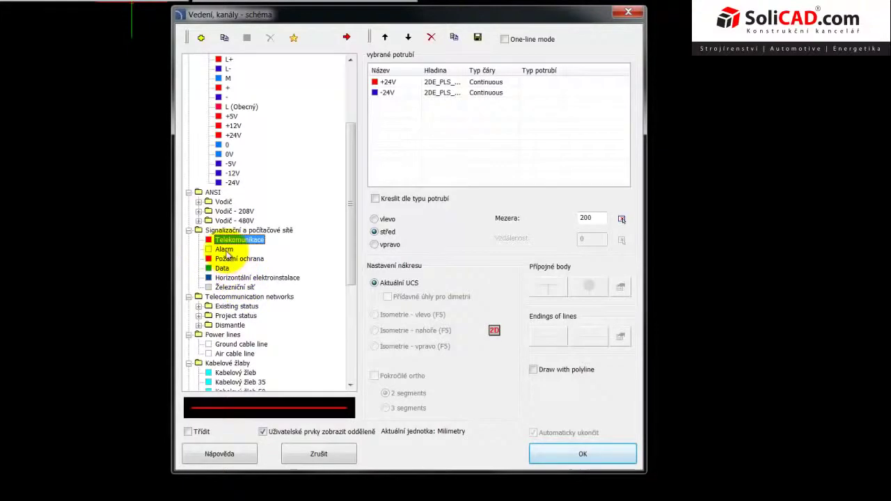
left_click(225, 250)
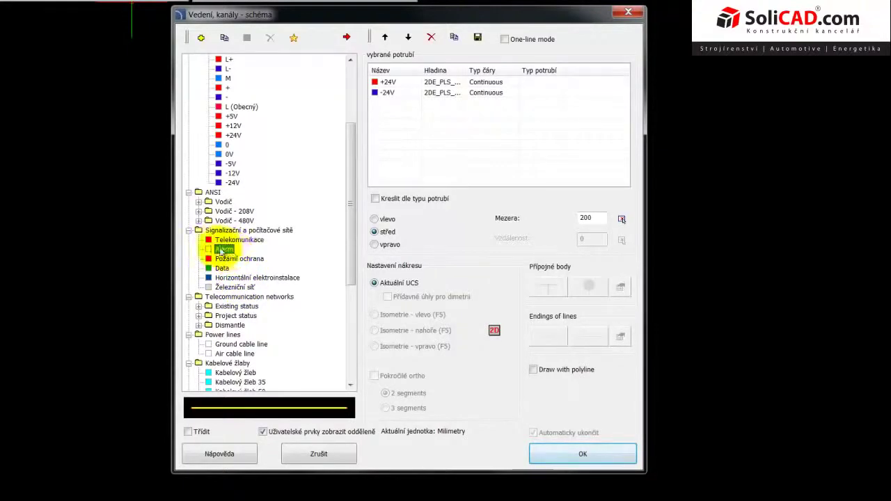
left_click(347, 37)
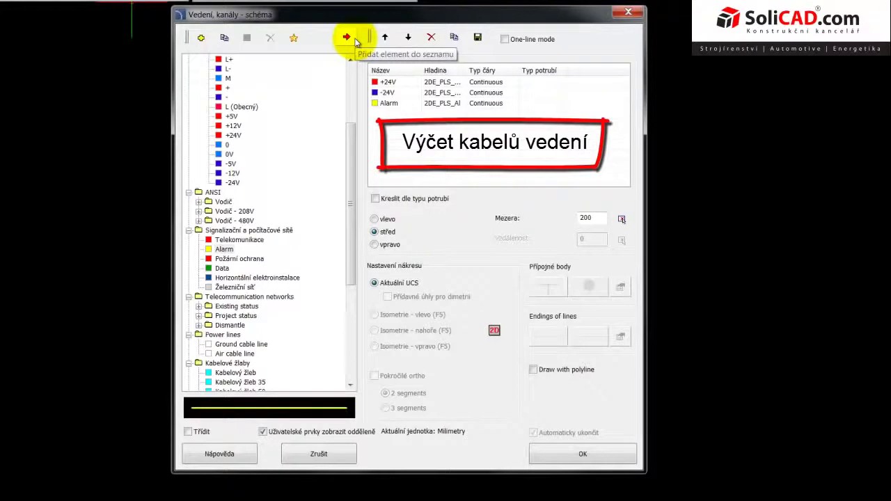
Keep střed (centred) alignment, change the Mezera spacing from 200 to 50, and confirm.
left_click(409, 202)
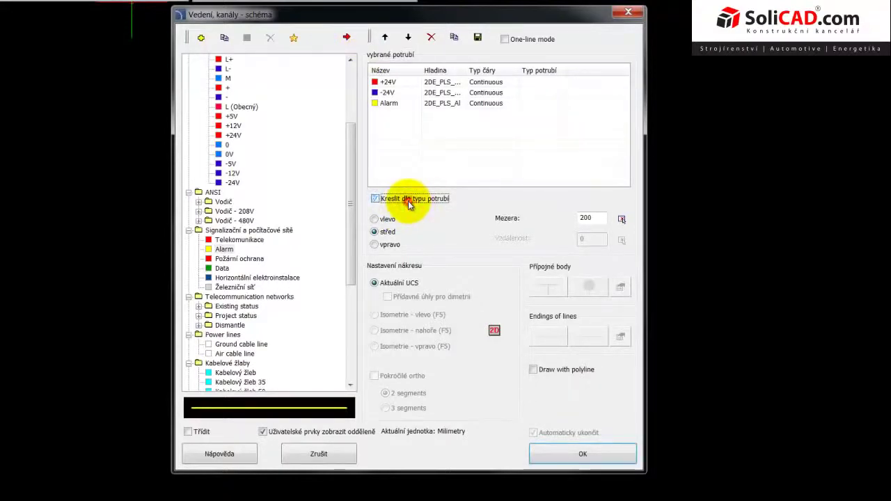
left_click(409, 202)
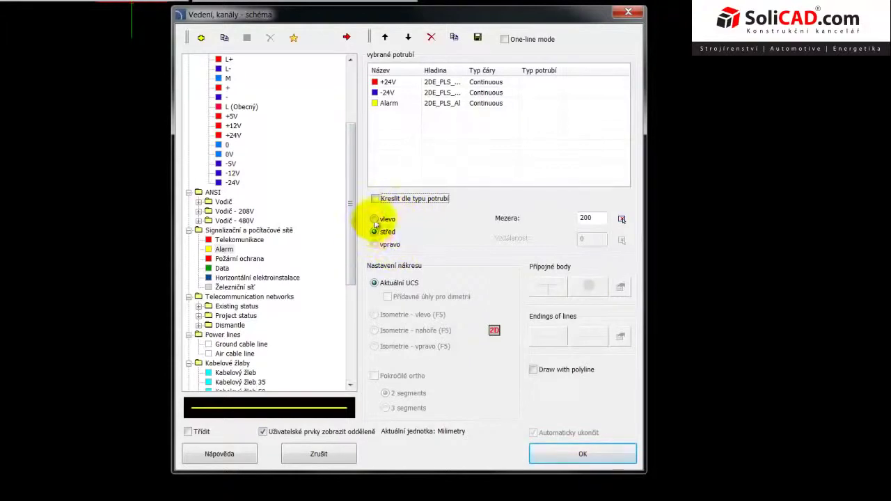
left_click(375, 219)
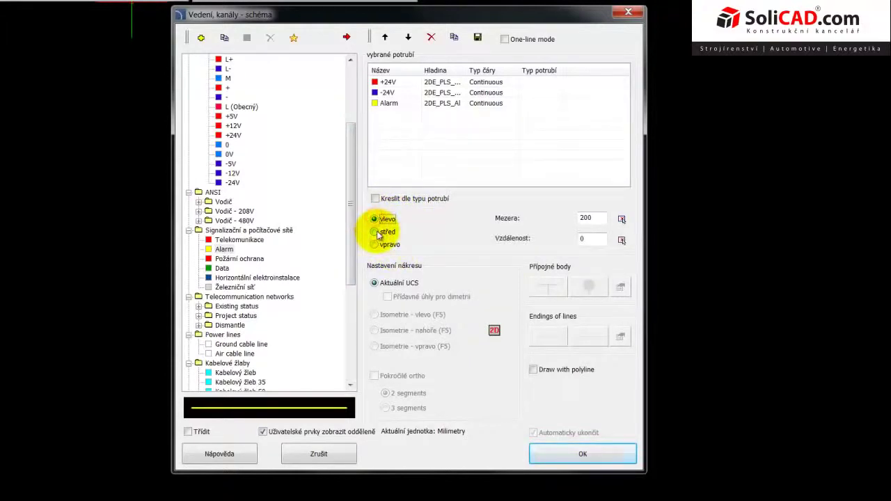
left_click(376, 232)
double_click(586, 219)
left_click_drag(586, 220, 572, 224)
type("50")
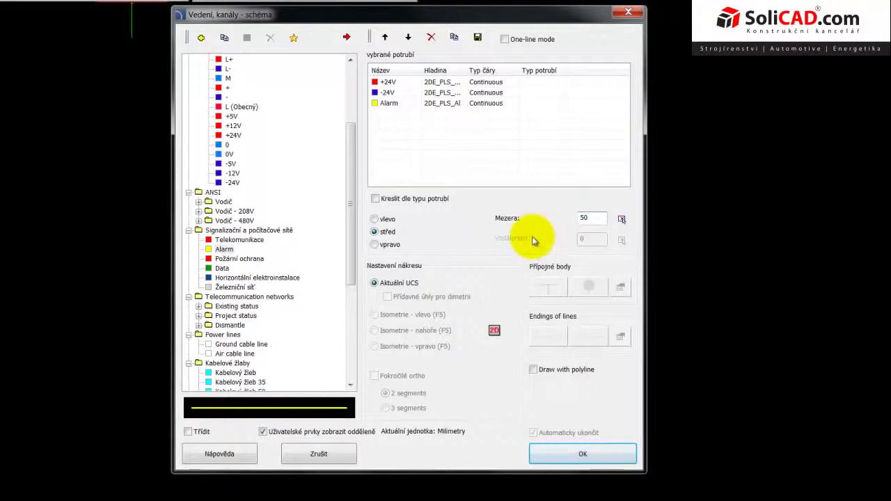
left_click(544, 451)
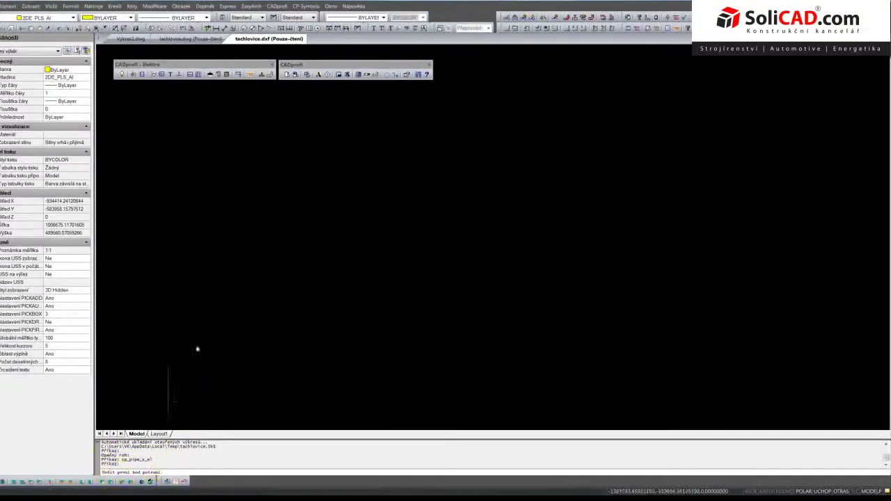
Draw the three-line route along a multi-segment path with diagonal bends, ending the command.
left_click(253, 242)
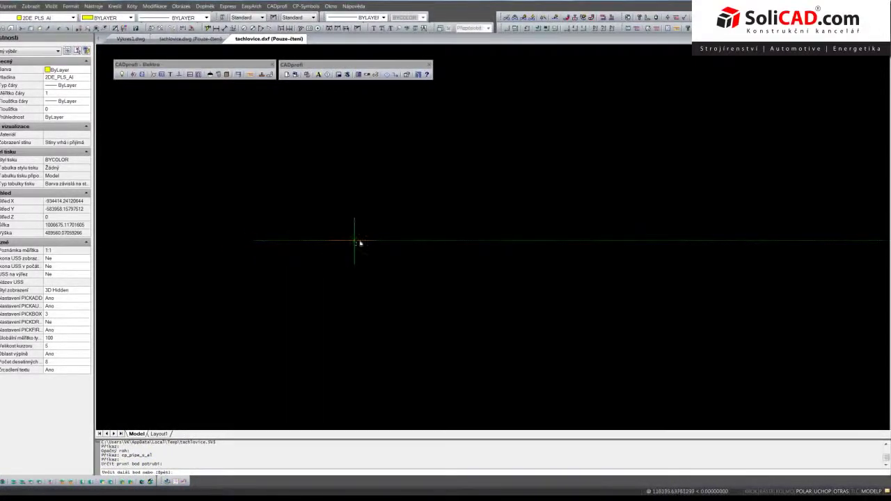
left_click(363, 241)
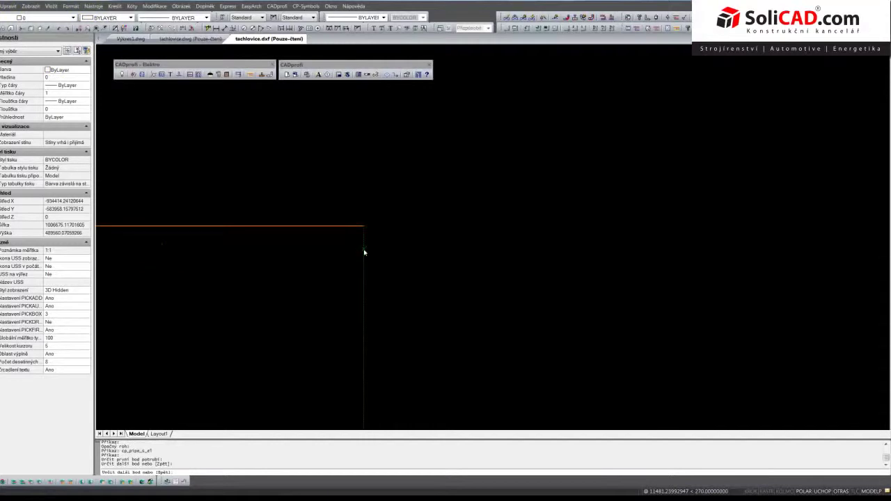
scroll(359, 201, "up", 5)
scroll(390, 194, "up", 5)
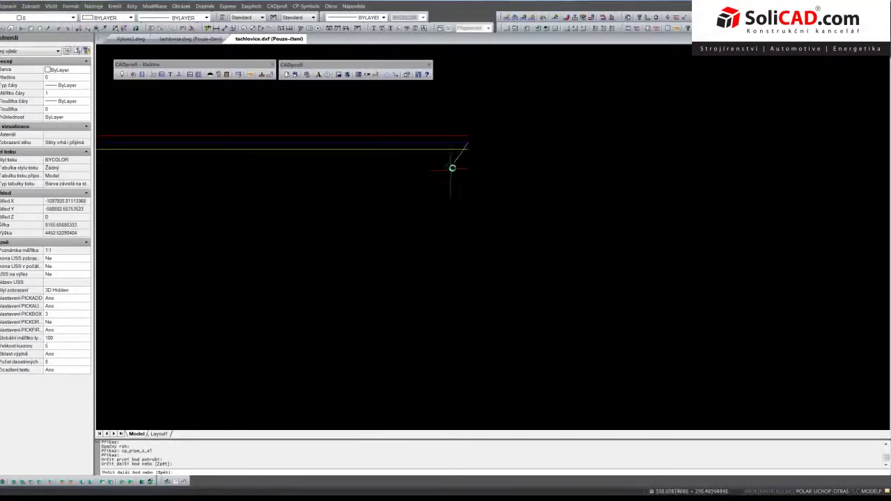
scroll(465, 195, "up", 4)
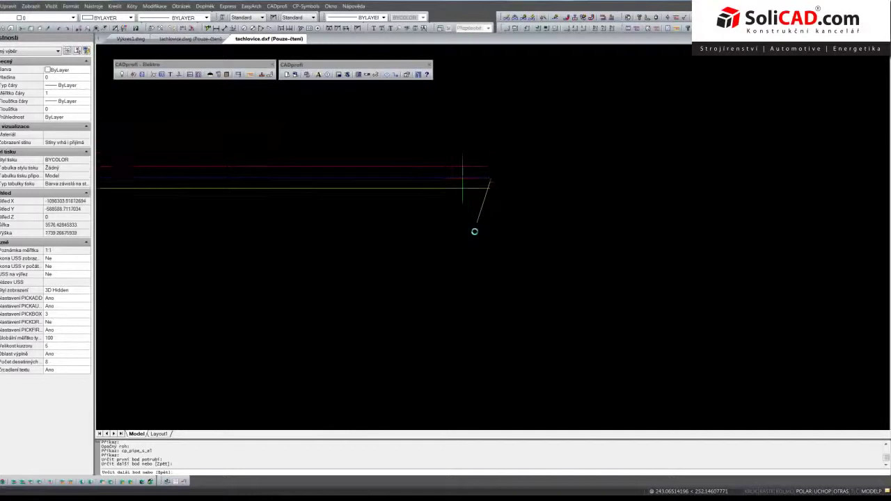
left_click(491, 266)
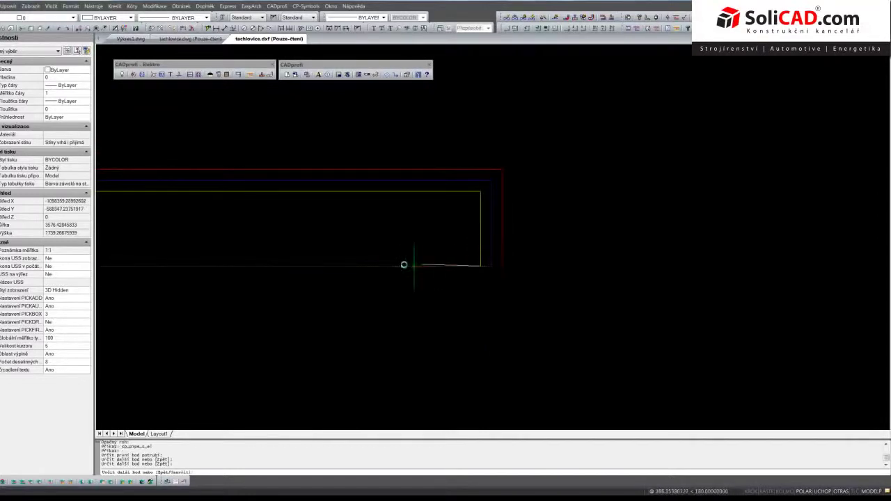
left_click(354, 265)
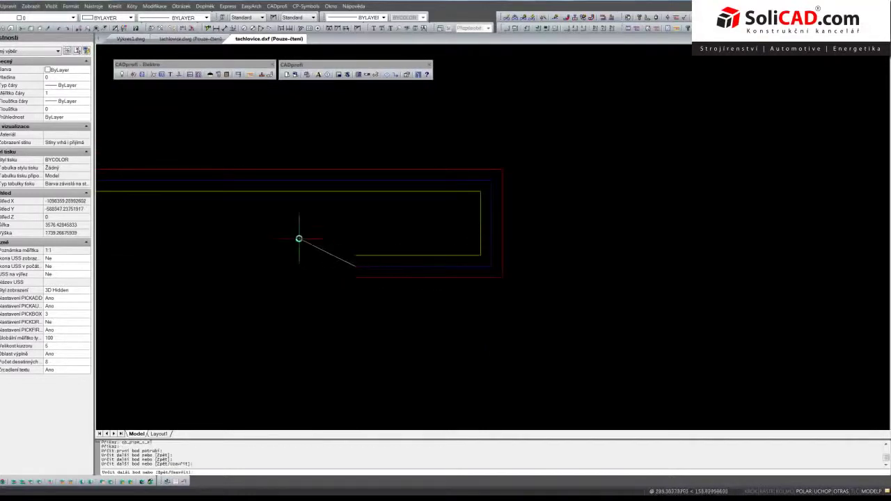
left_click(232, 237)
left_click(229, 370)
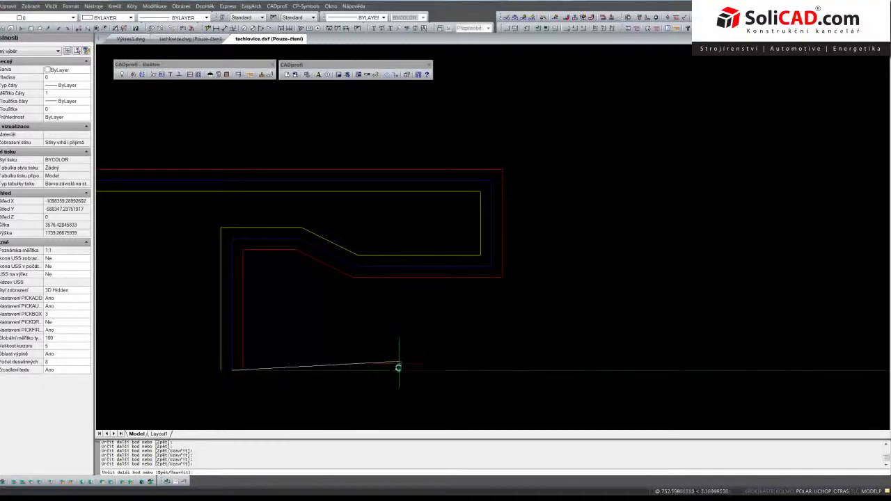
left_click(397, 341)
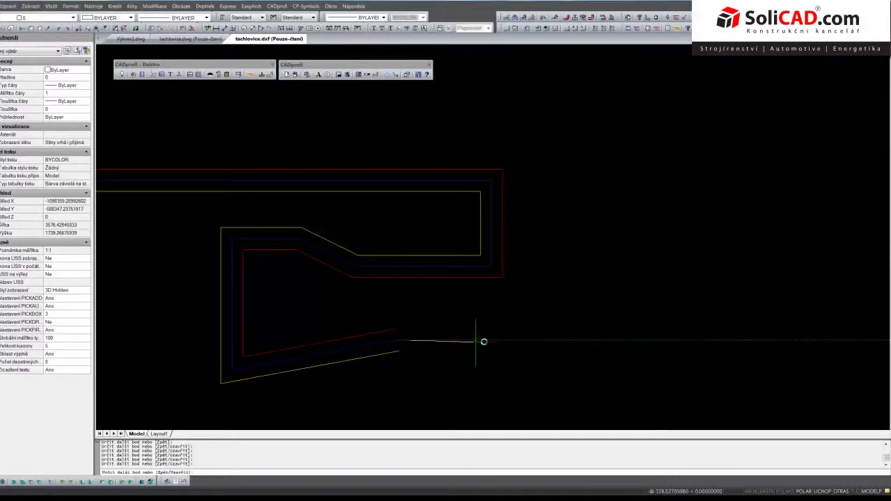
left_click(571, 340)
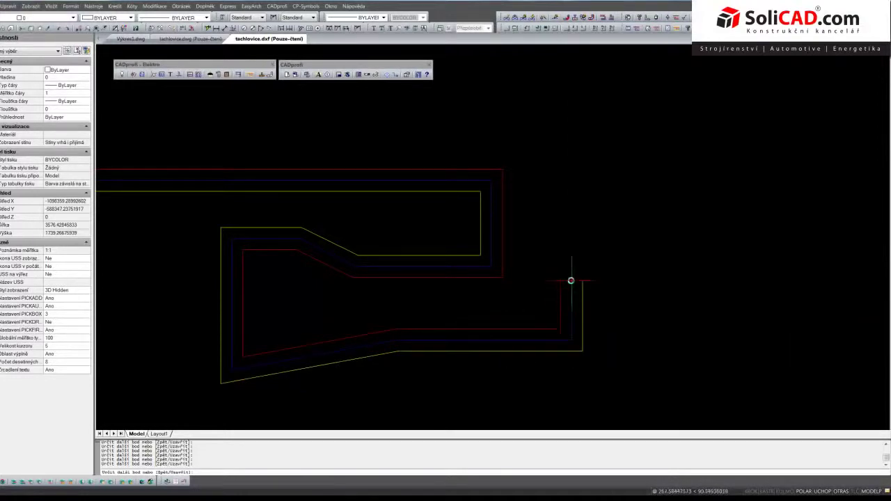
key("Return")
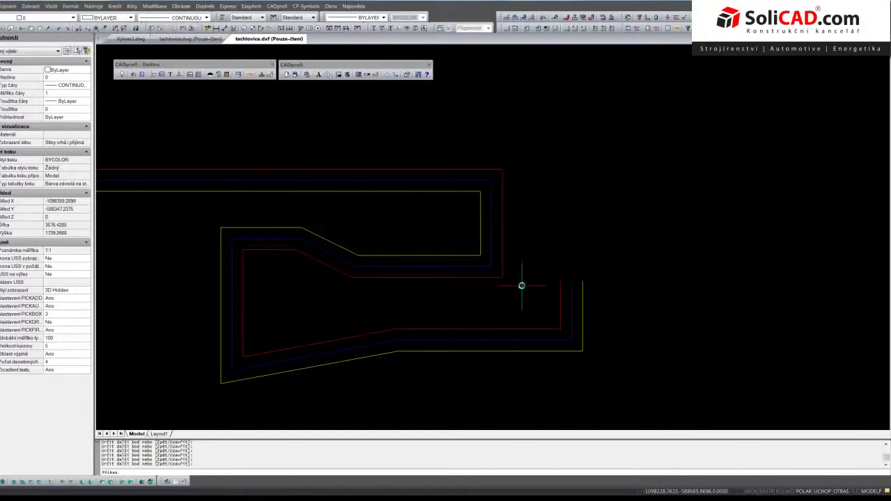
Window-select all the drawn route lines and delete them.
left_click(642, 136)
left_click(136, 405)
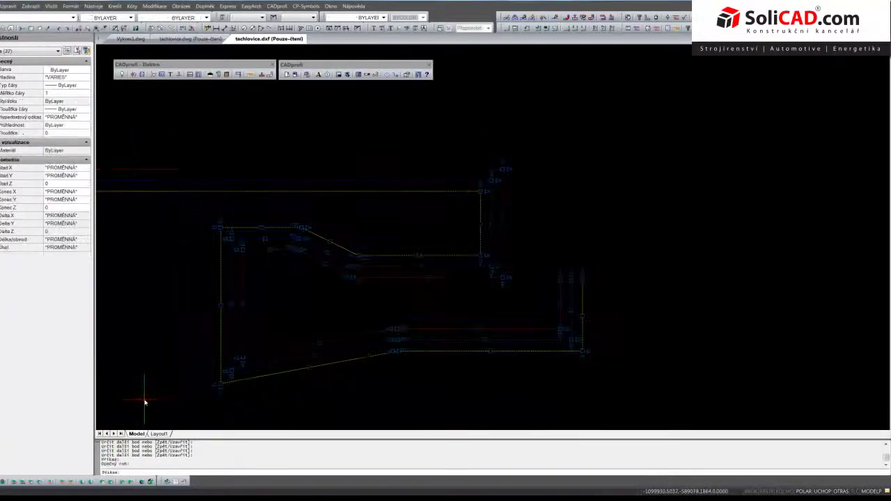
key("Delete")
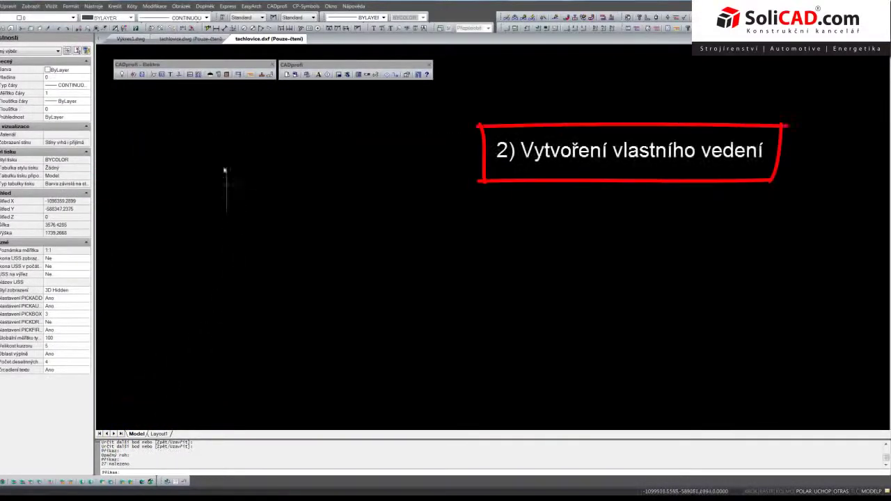
Reopen the schematic lines library and select Kabelový žleb 200 under Kabelové žlaby.
left_click(250, 76)
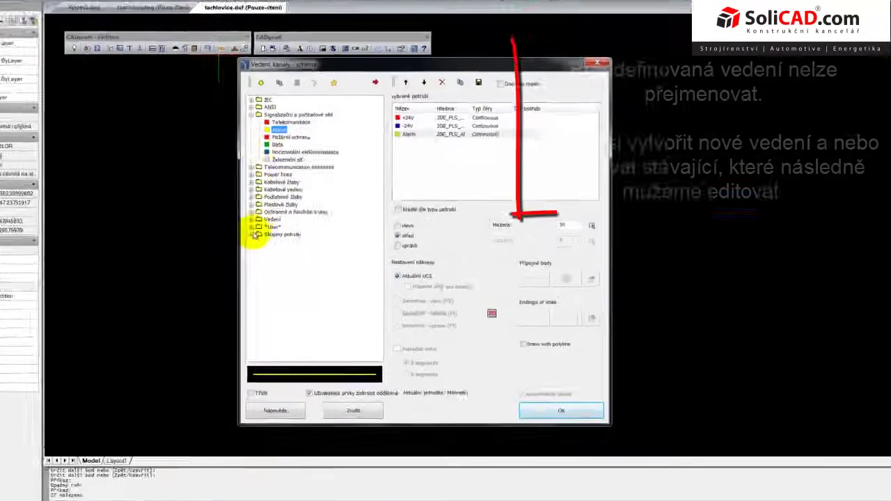
left_click(276, 230)
left_click(209, 231)
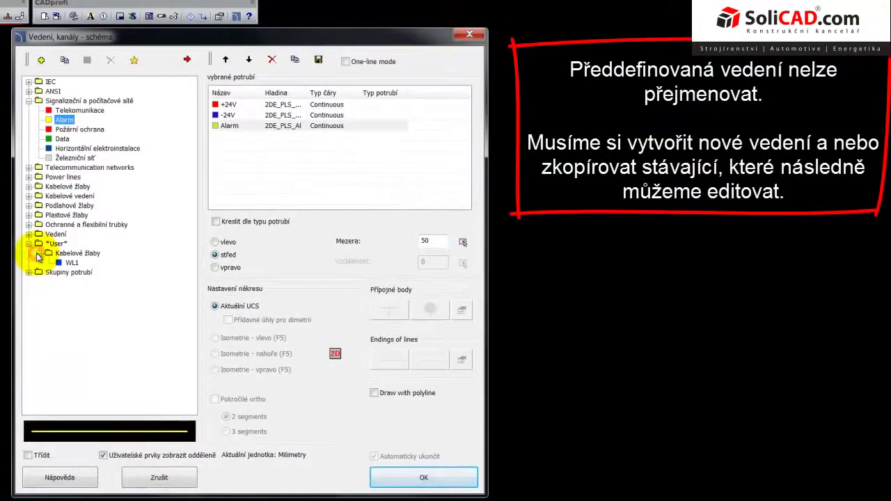
left_click(39, 255)
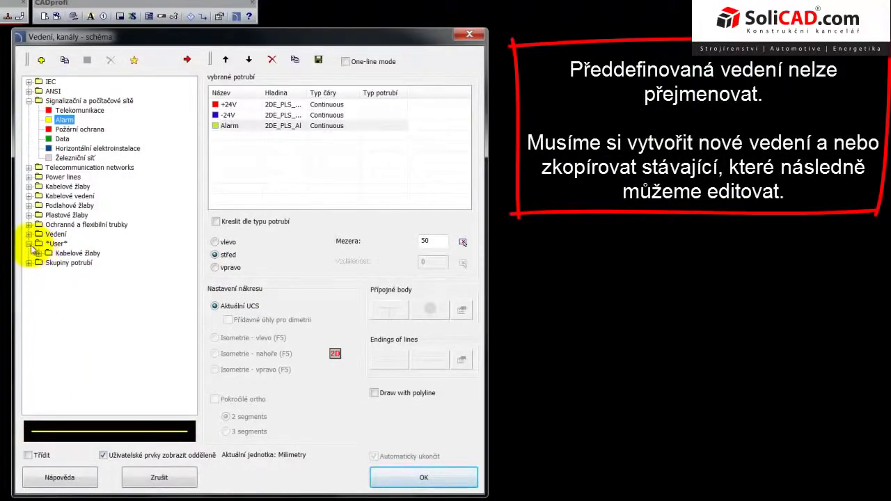
left_click(30, 244)
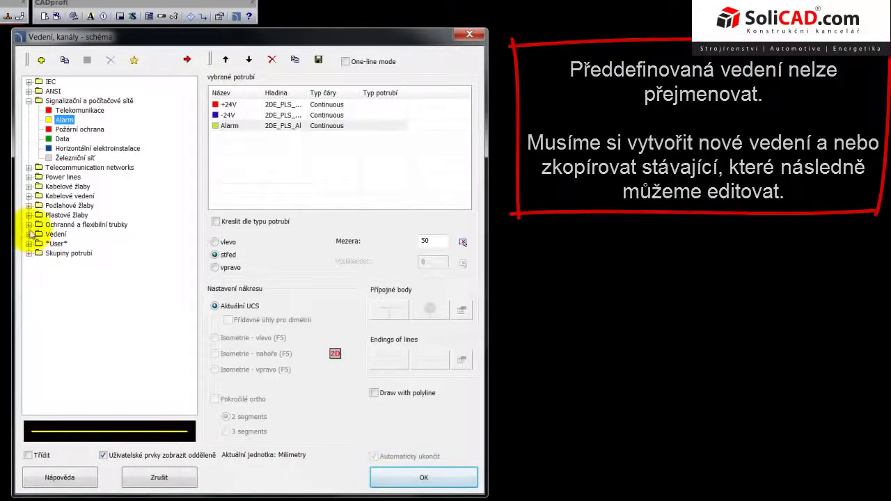
left_click(30, 188)
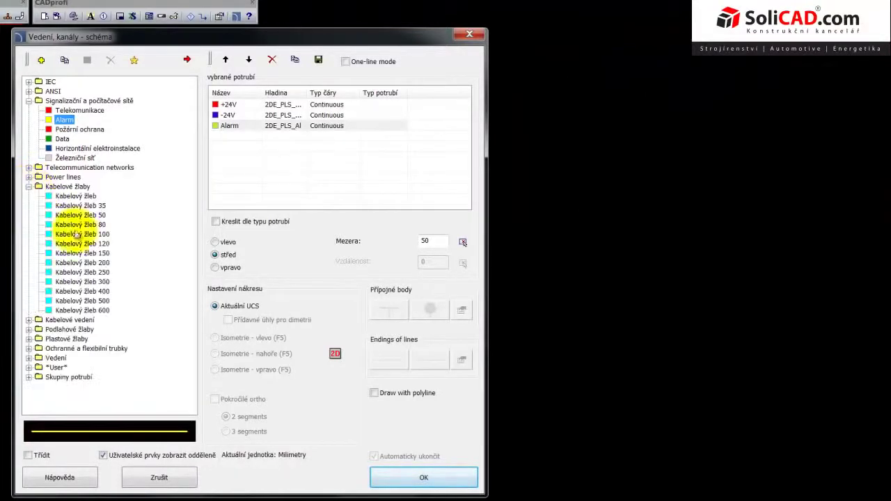
left_click(97, 263)
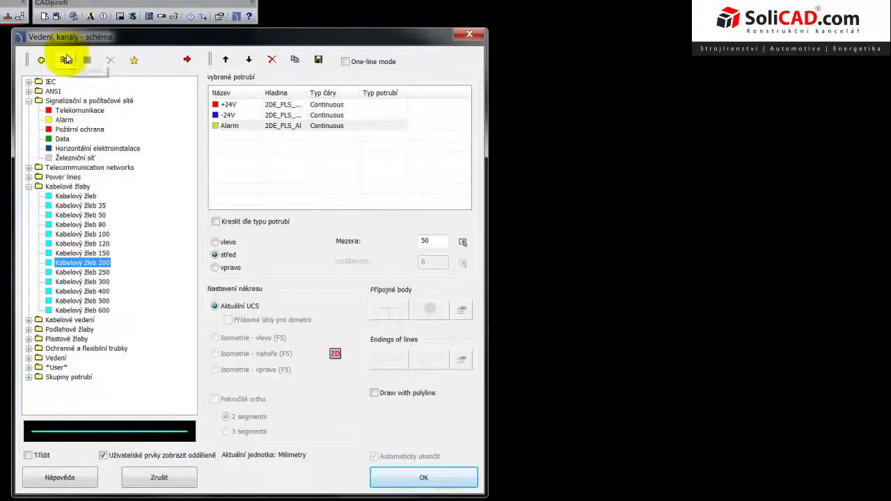
Copy Kabelový žleb 200 into the user cable trays, rename the copy WL2, and open its settings.
left_click(66, 59)
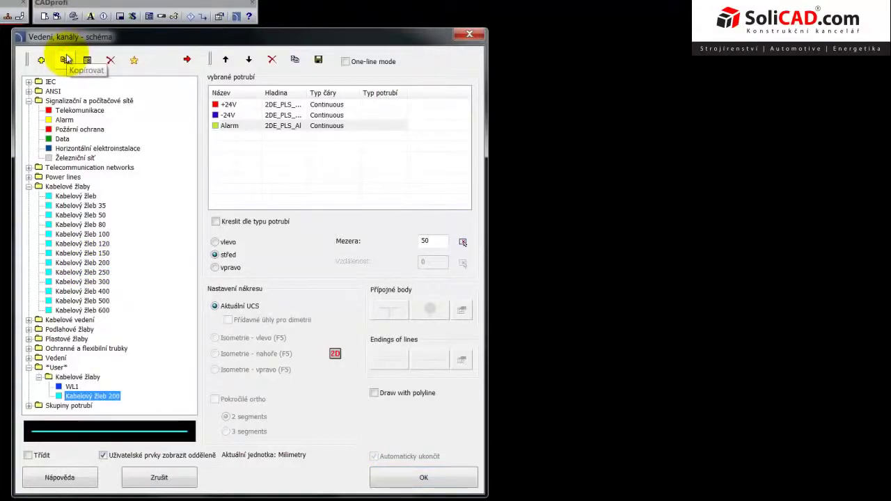
left_click(95, 398)
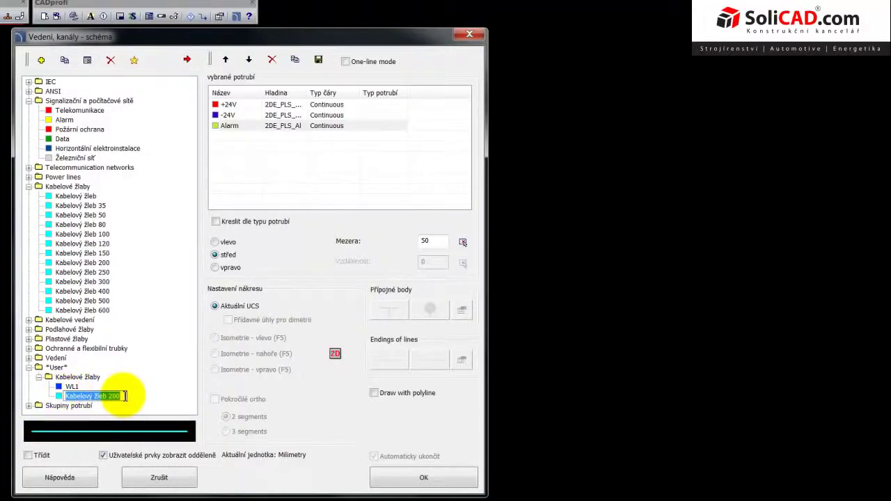
type("WL2")
left_click(145, 397)
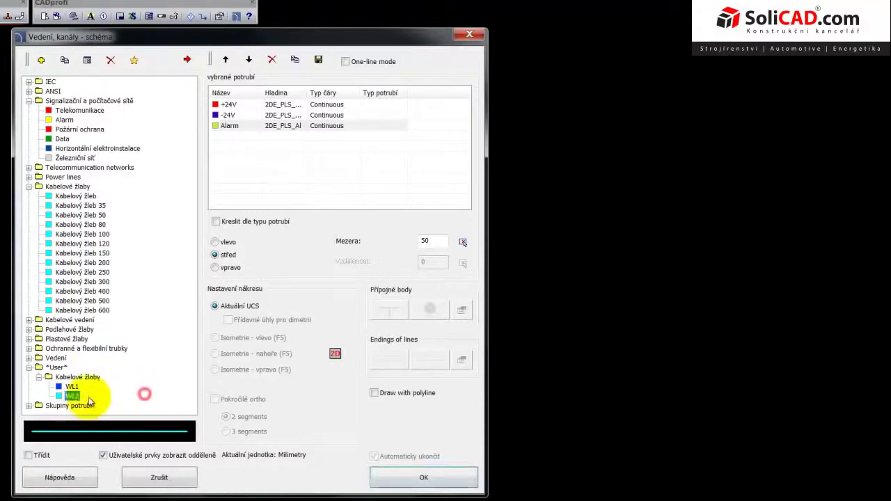
left_click(87, 61)
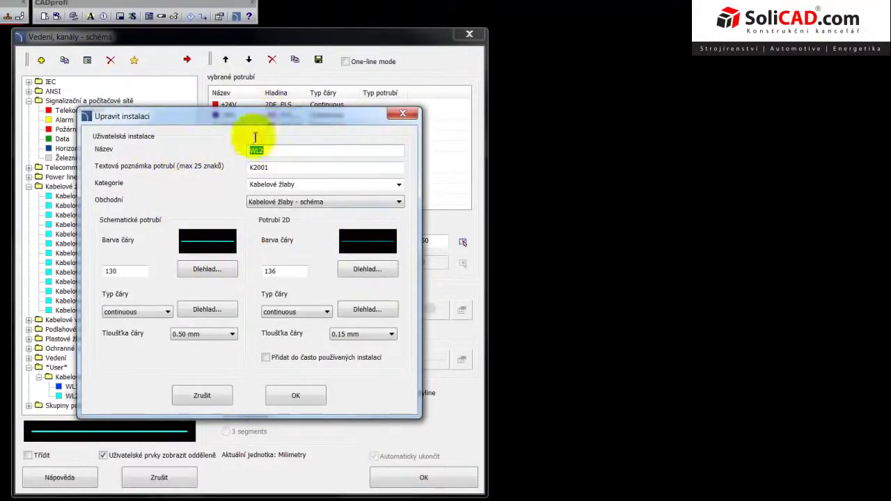
Keep the Kabelové žlaby category and commercial type, and set the schematic colour to 181.
left_click(397, 186)
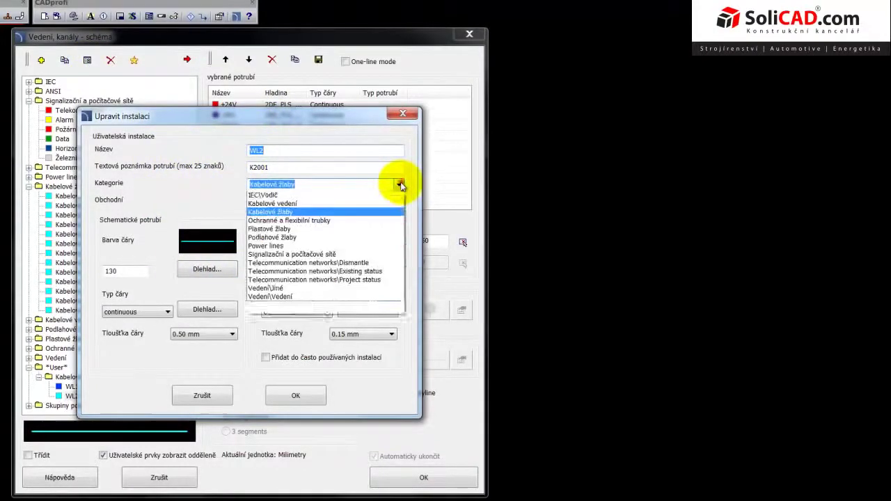
left_click(400, 185)
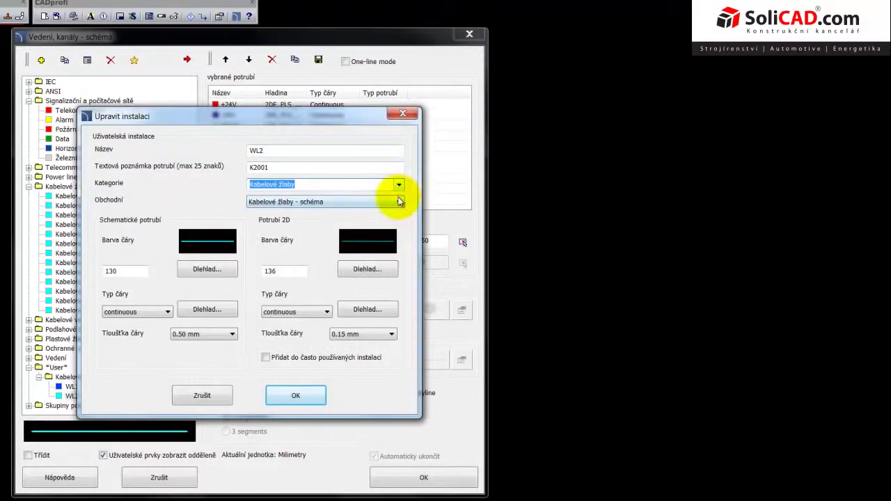
left_click(399, 186)
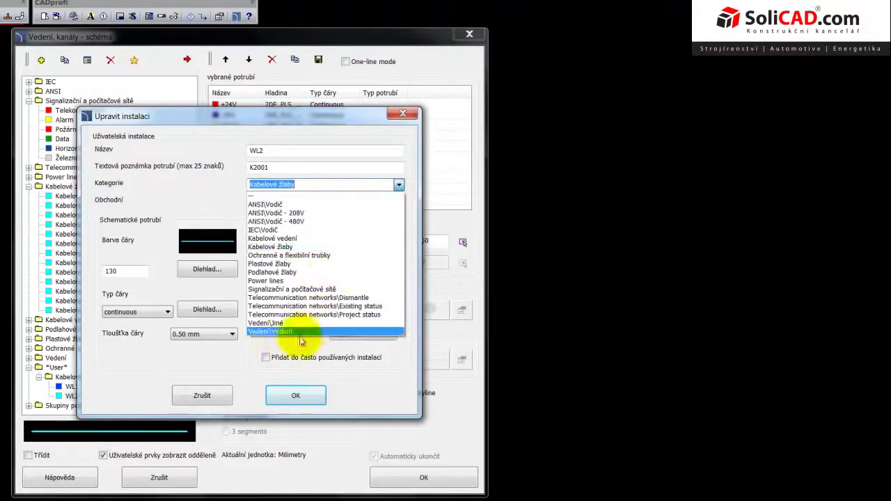
left_click(224, 375)
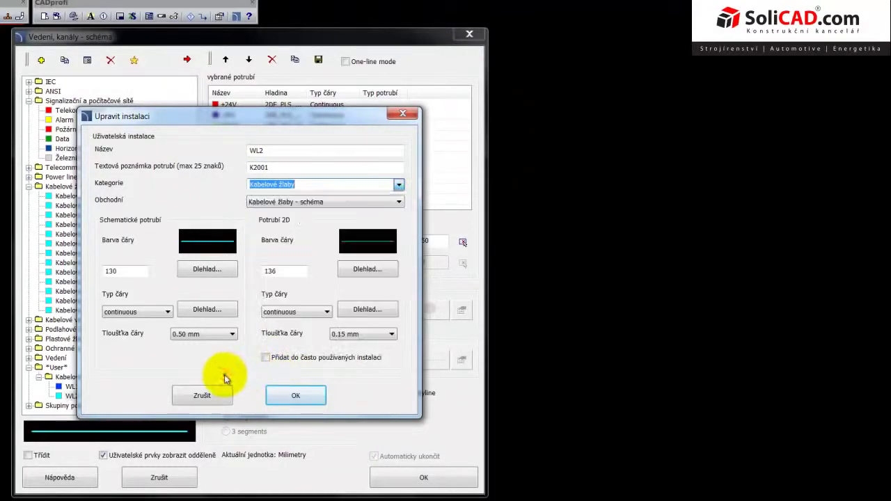
left_click(282, 202)
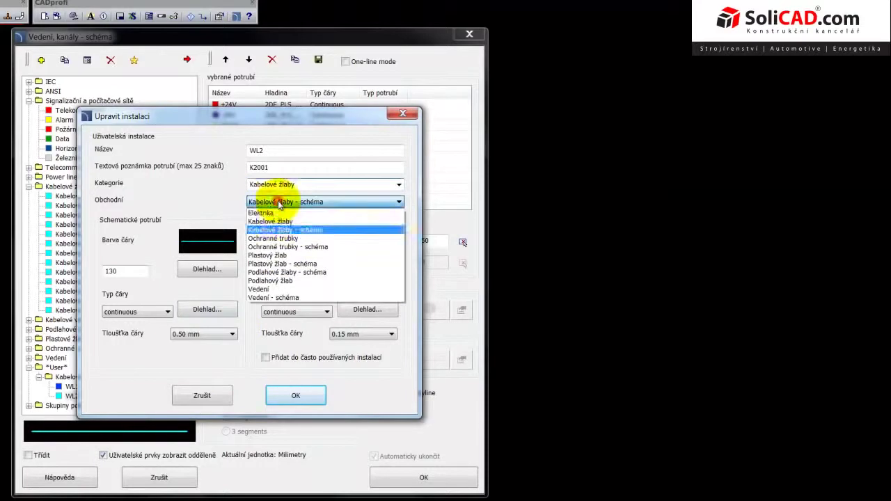
left_click(248, 371)
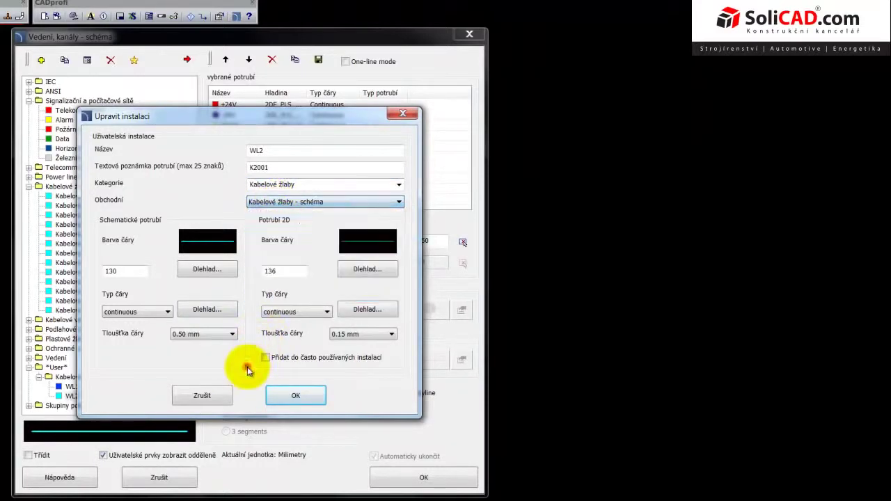
left_click(193, 248)
left_click(193, 248)
left_click(193, 248)
left_click(192, 248)
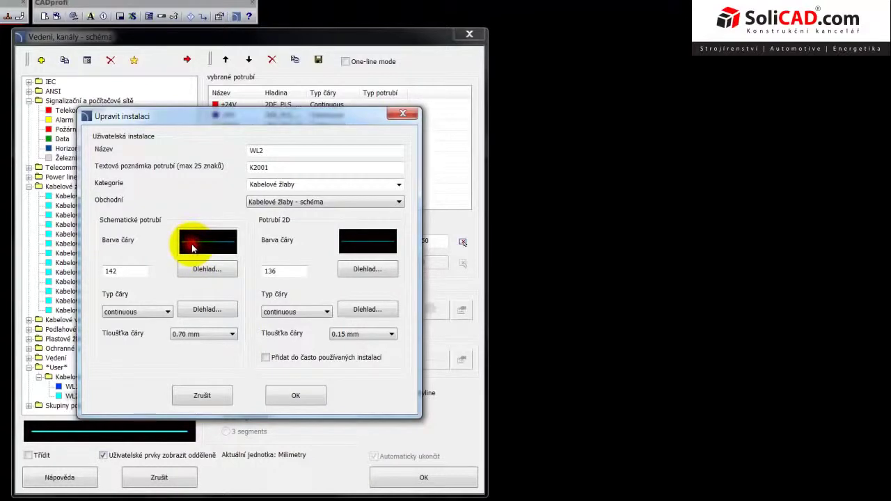
left_click(193, 248)
left_click(193, 248)
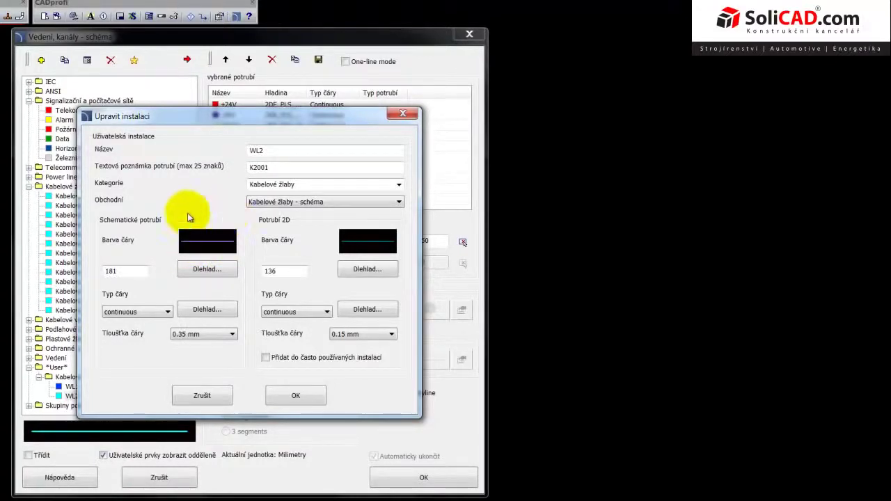
Keep the 0.35 mm continuous schematic line and save the WL2 settings.
left_click(174, 335)
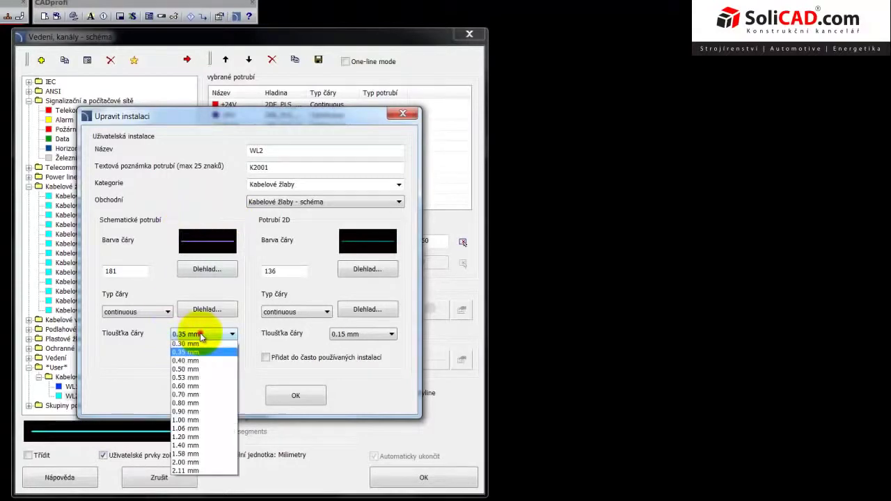
left_click(204, 334)
left_click(155, 311)
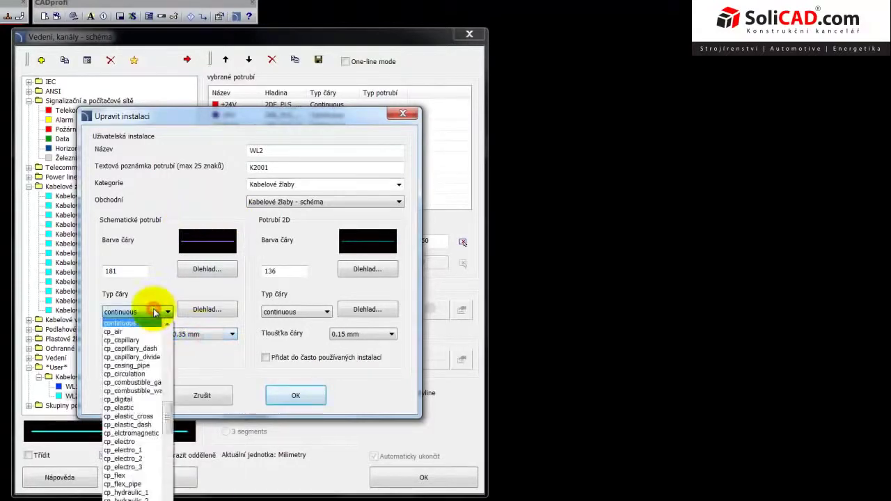
left_click(155, 311)
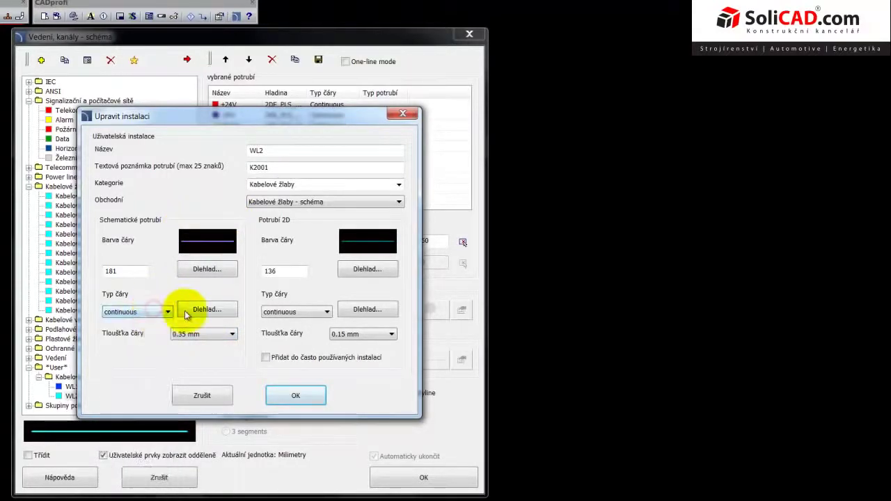
left_click(187, 311)
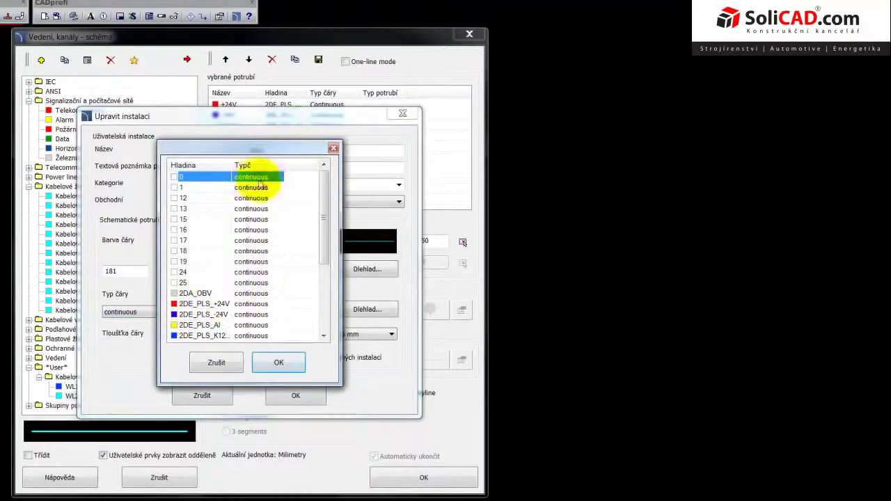
left_click(234, 366)
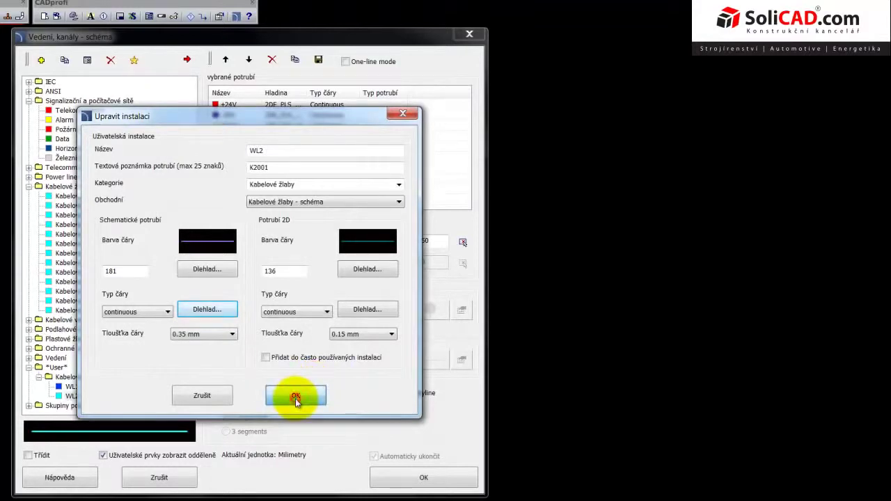
left_click(295, 398)
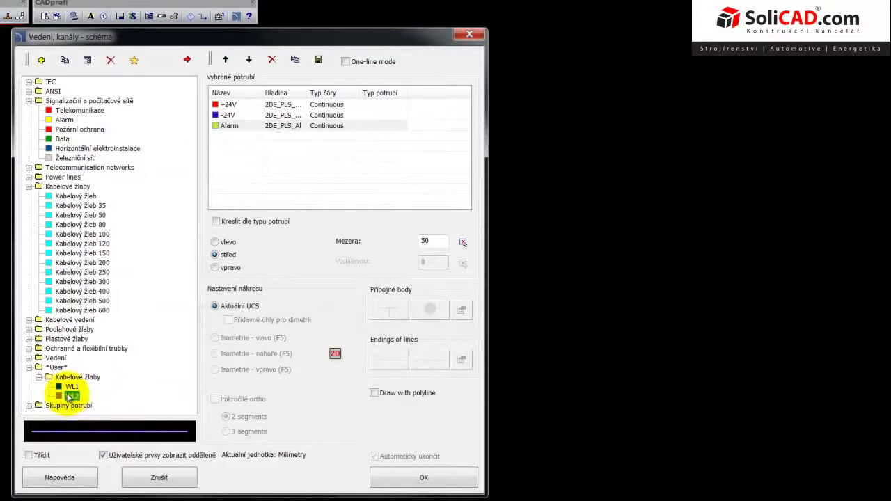
Add WL2 and WL1 to the selected lines and remove Alarm, -24V and +24V.
left_click(187, 59)
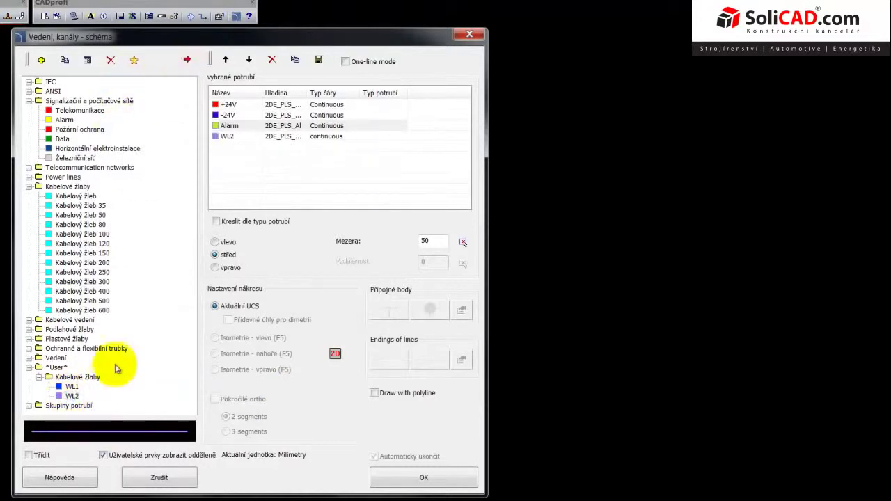
left_click(72, 386)
left_click(188, 60)
left_click(234, 126)
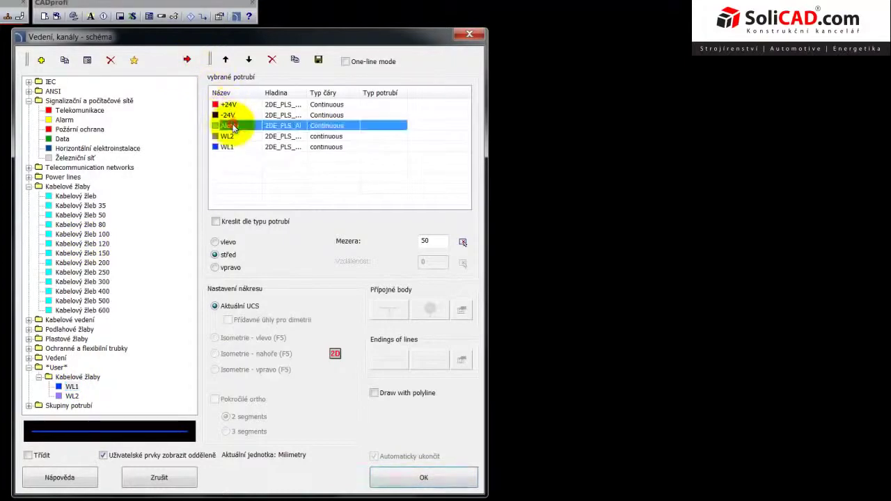
left_click(271, 60)
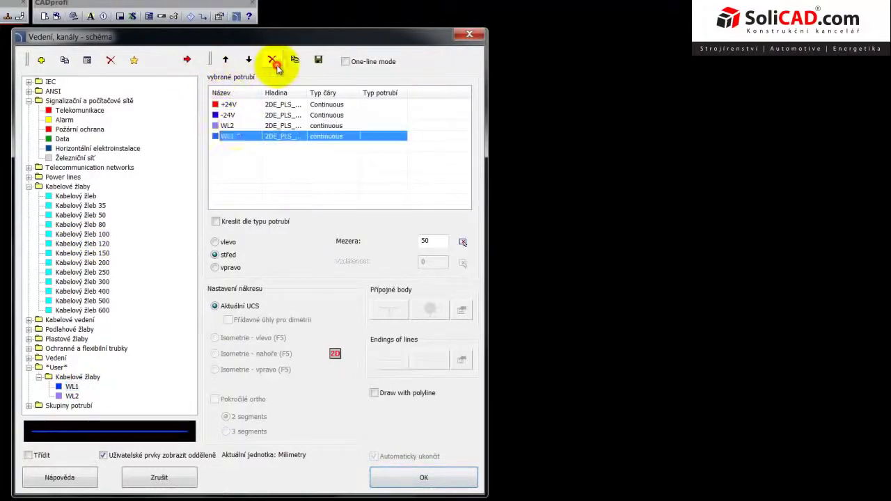
left_click(236, 115)
left_click(271, 61)
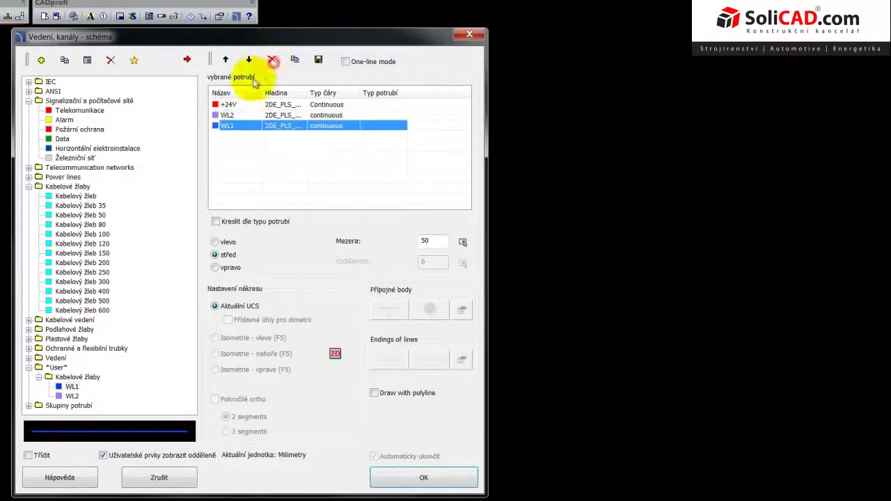
left_click(224, 104)
left_click(272, 59)
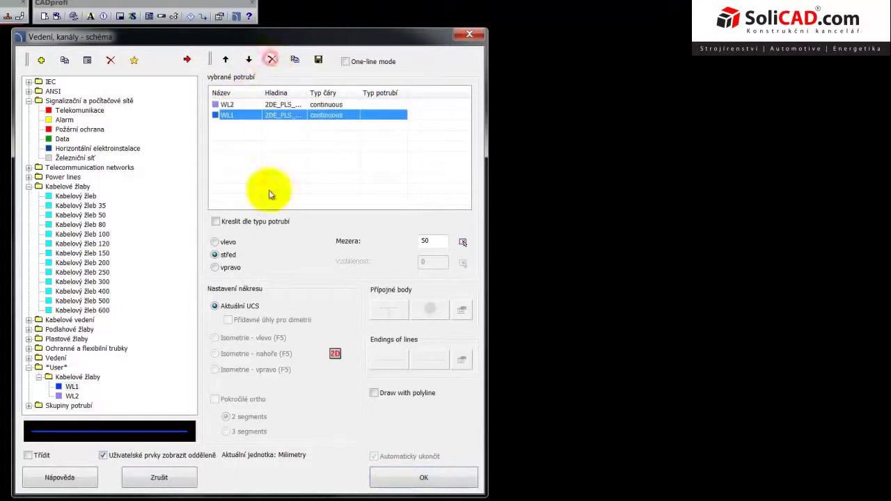
Keep centred alignment, set the gap to 50, and accept the settings to start drawing.
left_click(224, 256)
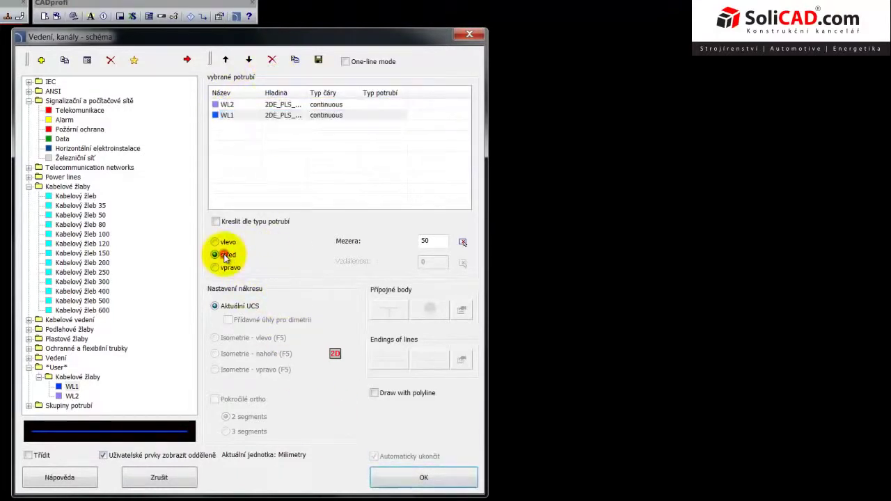
double_click(438, 241)
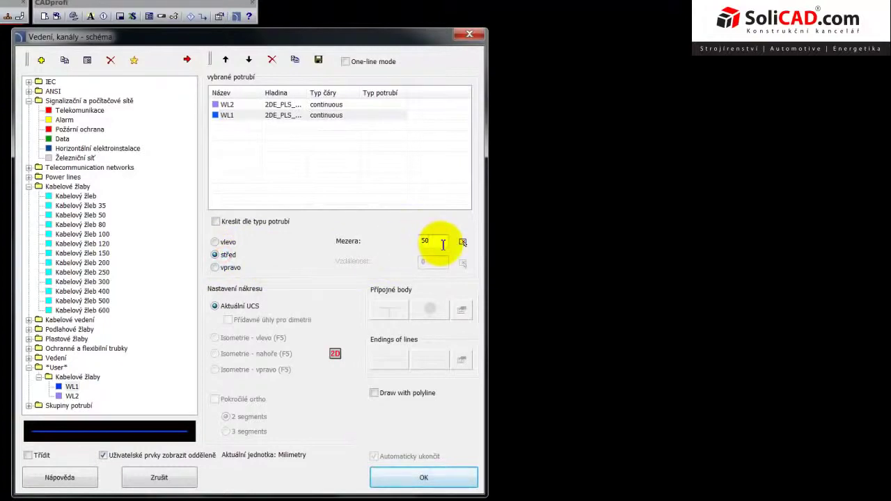
type("100")
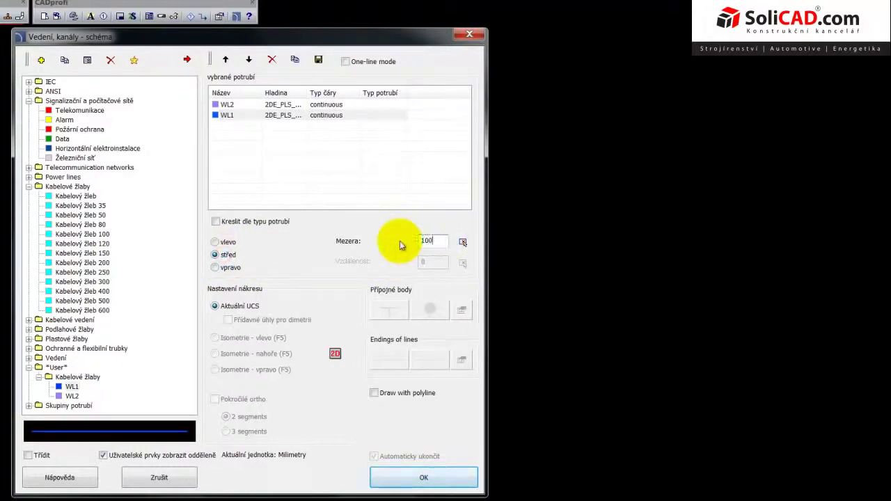
key("BackSpace")
key("BackSpace")
key("BackSpace")
type("50")
left_click(409, 480)
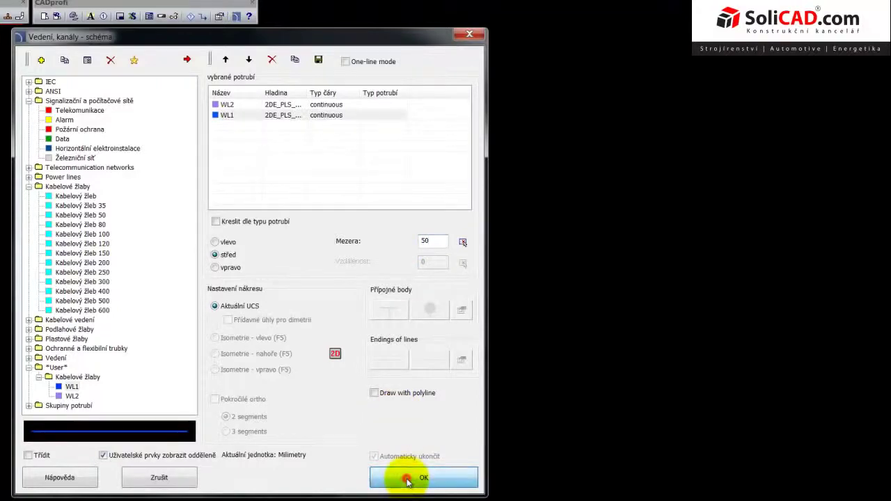
Draw the WL2/WL1 pair along a six-point stepped path, finish it, and pan to centre it.
left_click(59, 235)
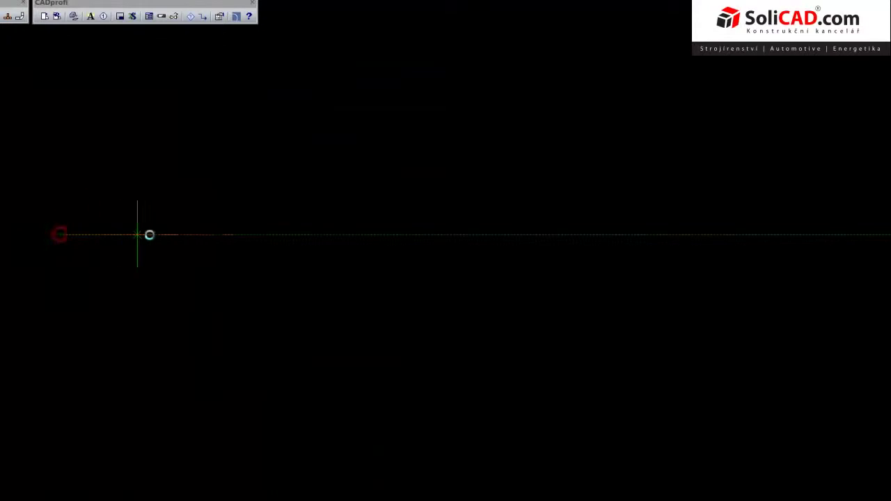
left_click(220, 235)
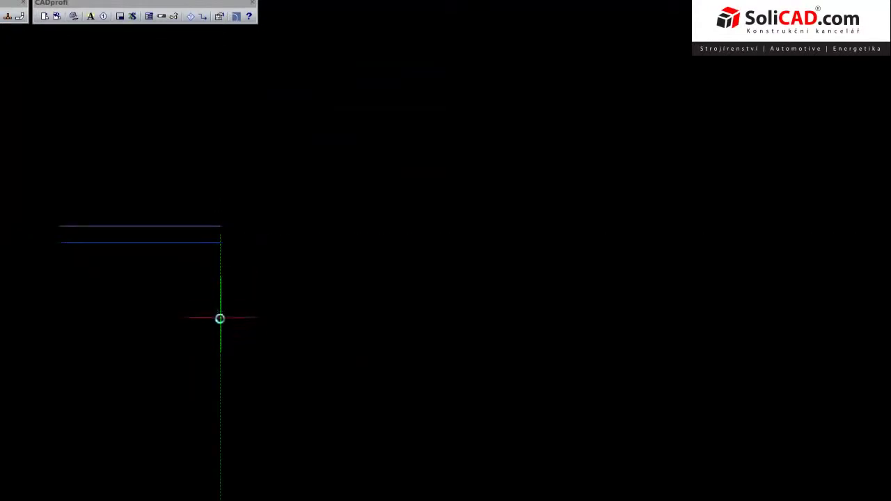
left_click(220, 320)
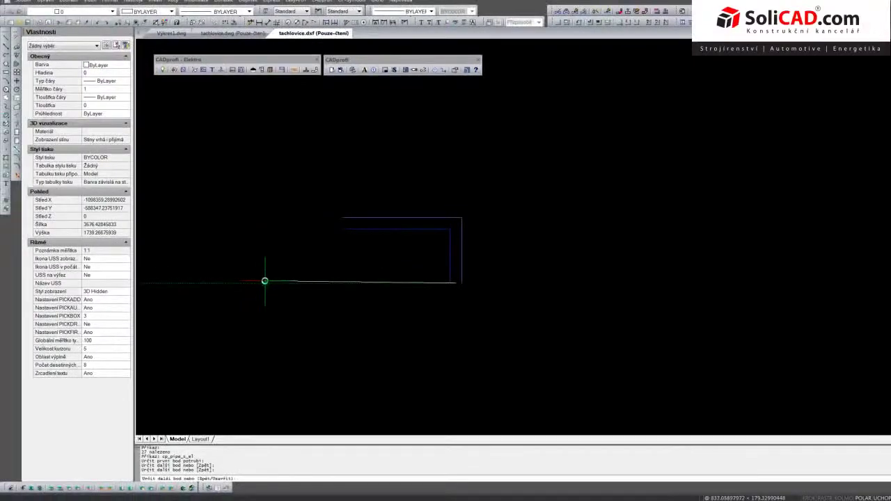
left_click(264, 280)
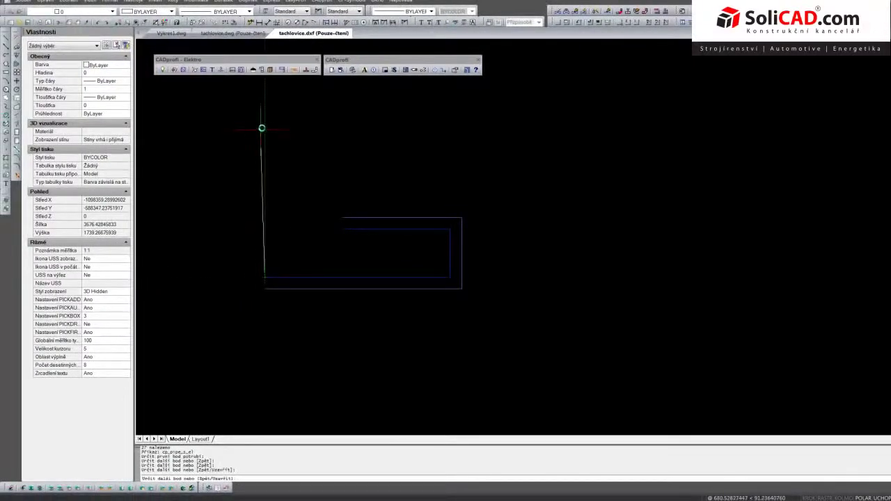
left_click(263, 127)
left_click(210, 126)
key("Return")
middle_click_drag(231, 171, 281, 182)
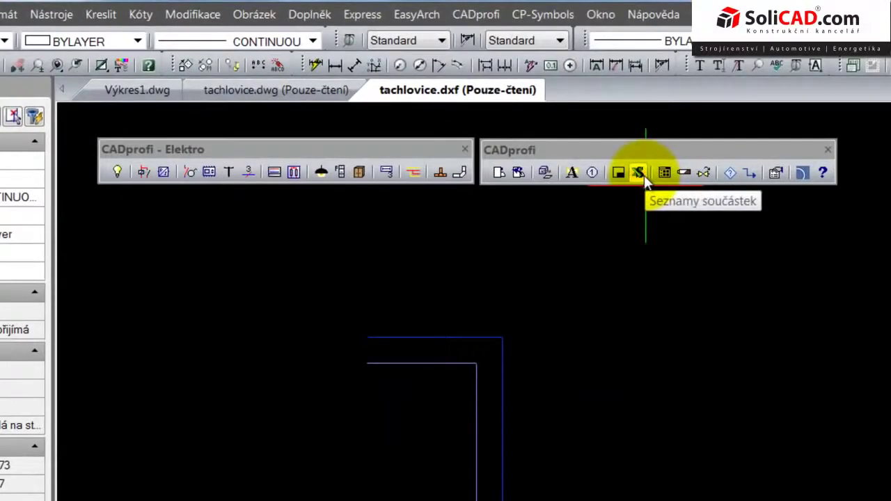
Open Seznamy součástek and remove Další, Blok and Název from the printed columns.
left_click(643, 175)
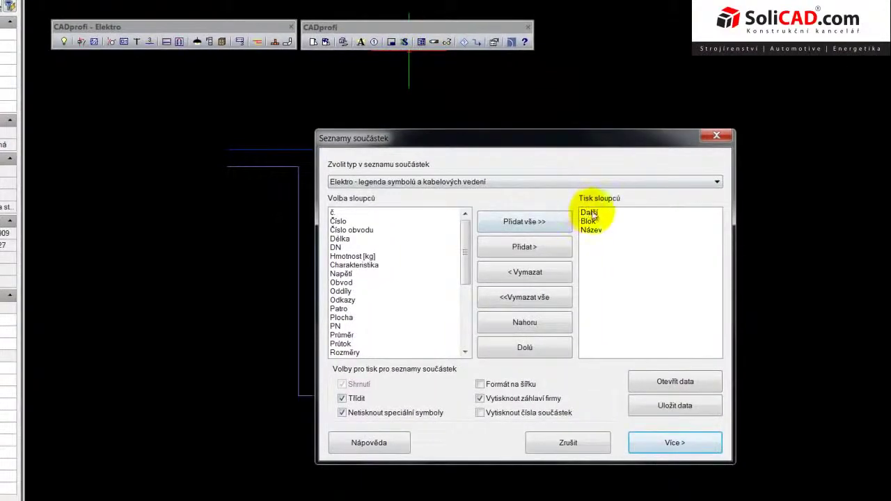
double_click(593, 218)
double_click(593, 218)
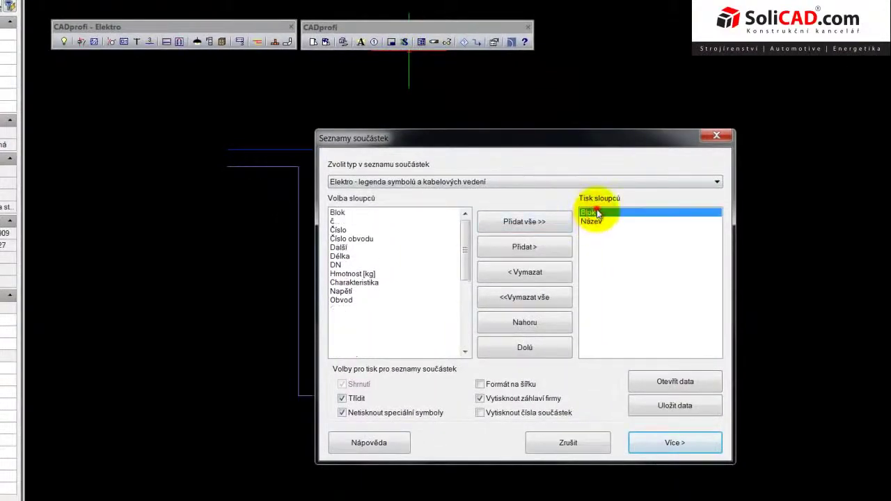
double_click(592, 218)
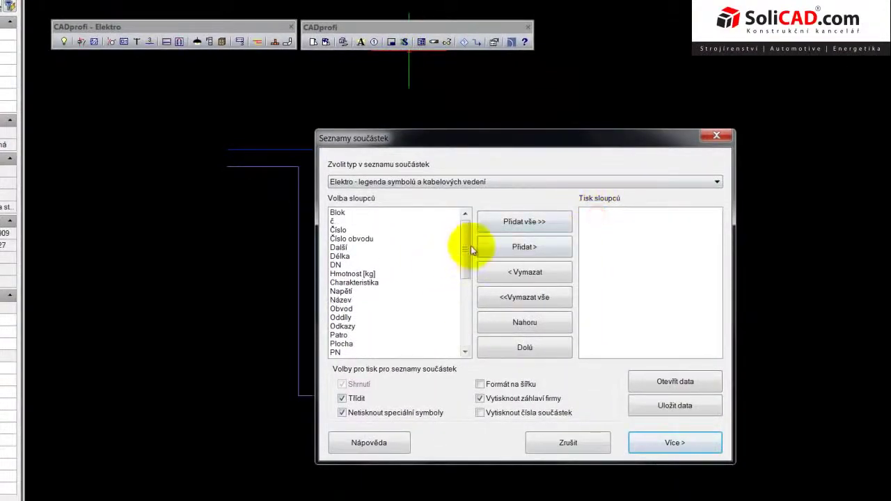
mouse_move(468, 245)
left_mouse_down()
mouse_move(466, 306)
mouse_move(466, 268)
left_mouse_up()
Add Název and Délka as the printed parts-list columns.
left_click(341, 231)
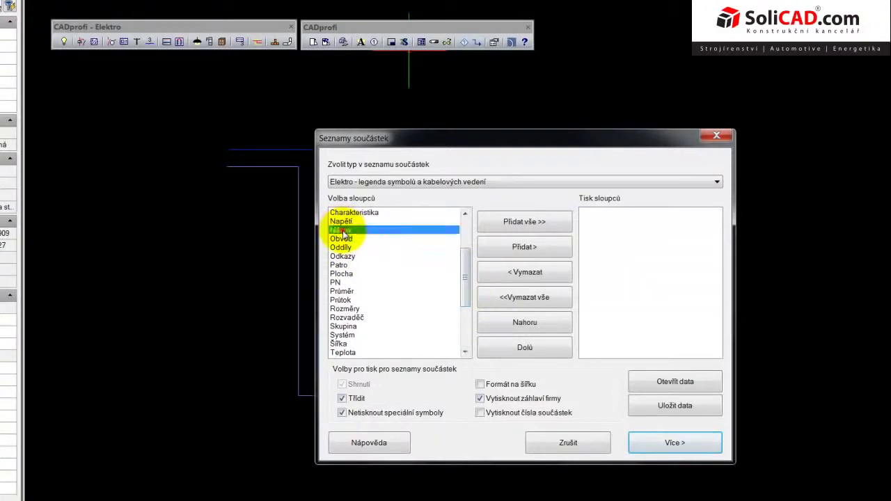
left_click(498, 249)
left_click_drag(471, 265, 470, 244)
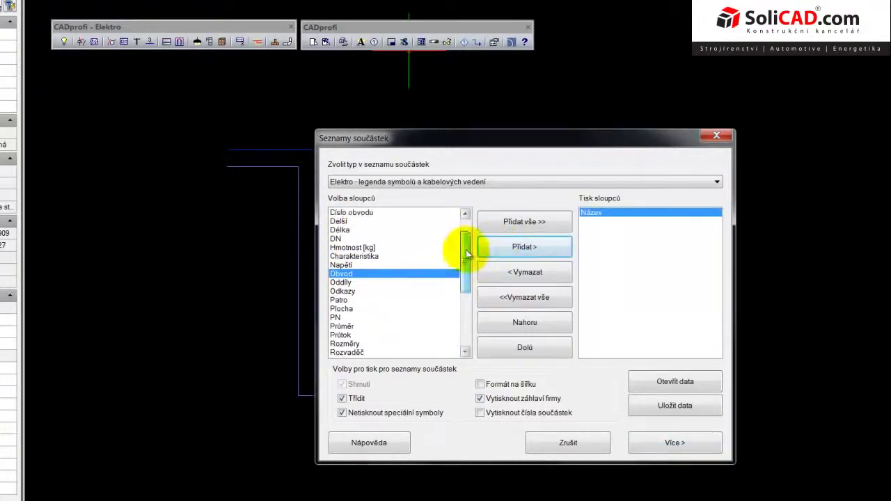
left_click(344, 231)
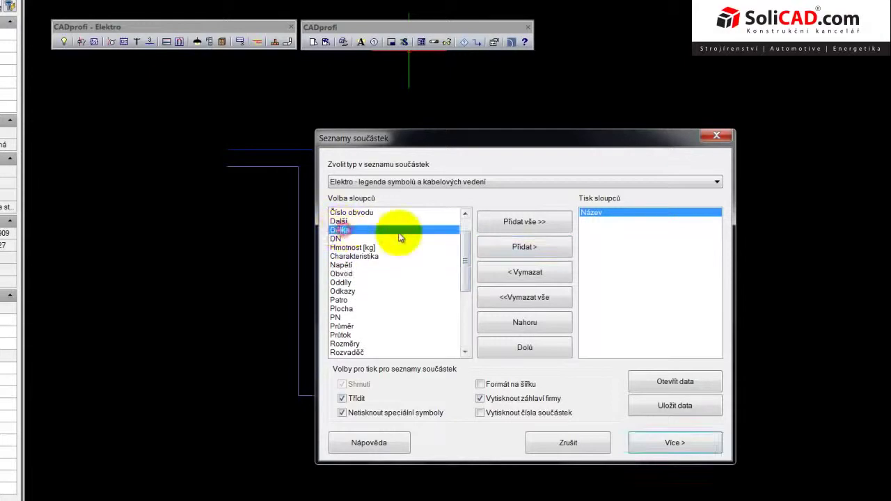
left_click(521, 249)
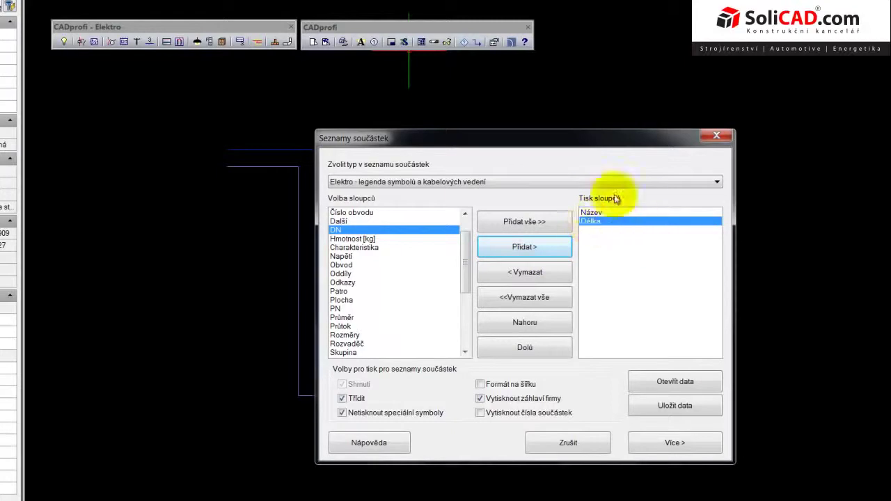
Window-select all WL1 and WL2 route lines to list their ten segment lengths with metre totals.
left_click(649, 444)
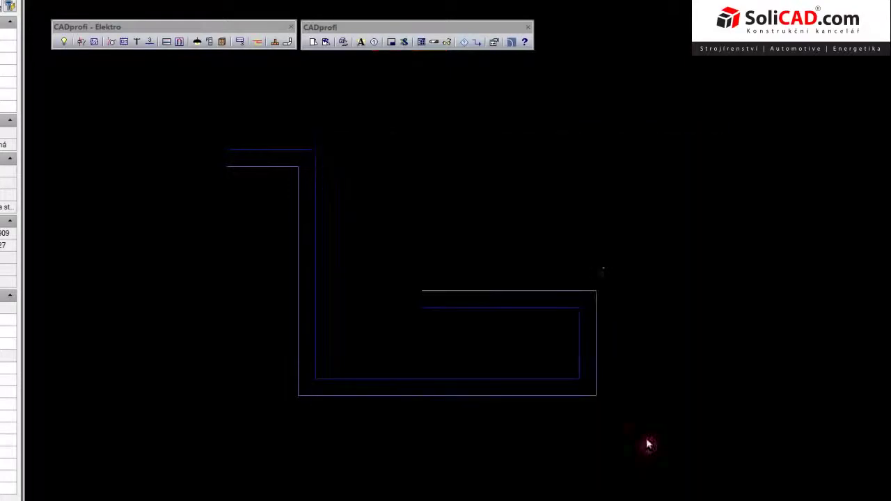
left_click(672, 106)
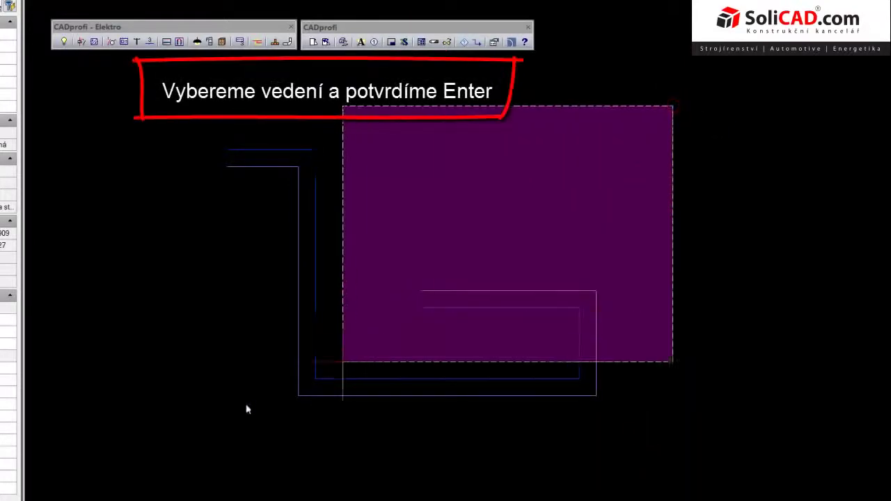
left_click(178, 439)
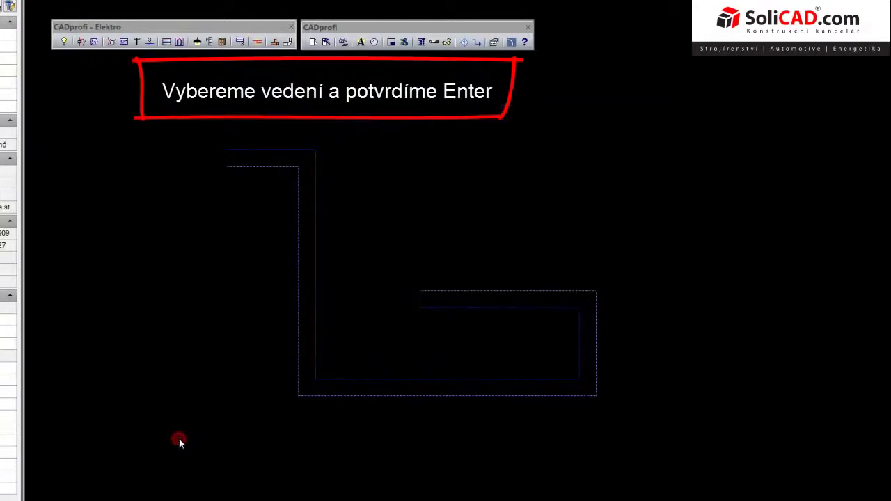
key("Return")
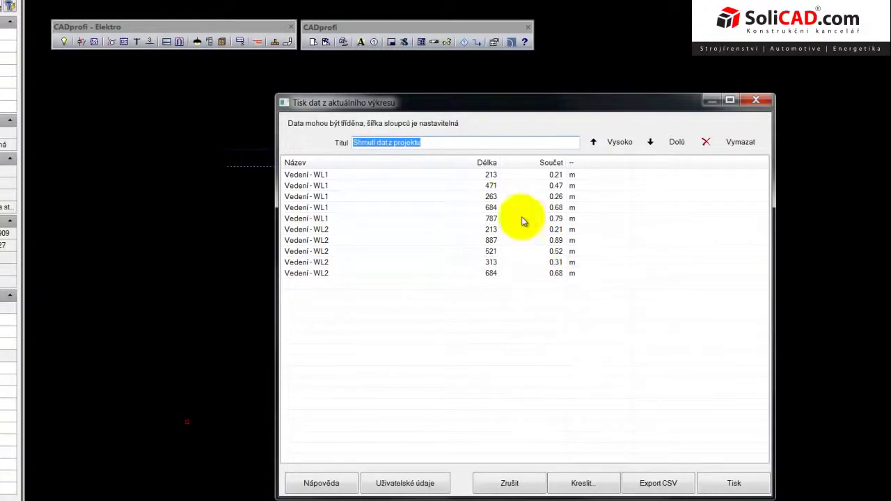
Start a CSV export of the length table, cancel the save, and close the data table dialog.
left_click(326, 180)
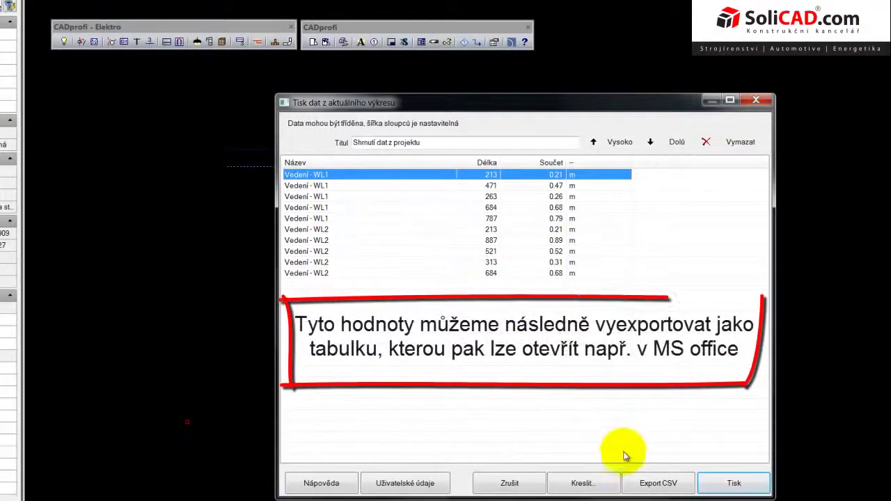
left_click(654, 485)
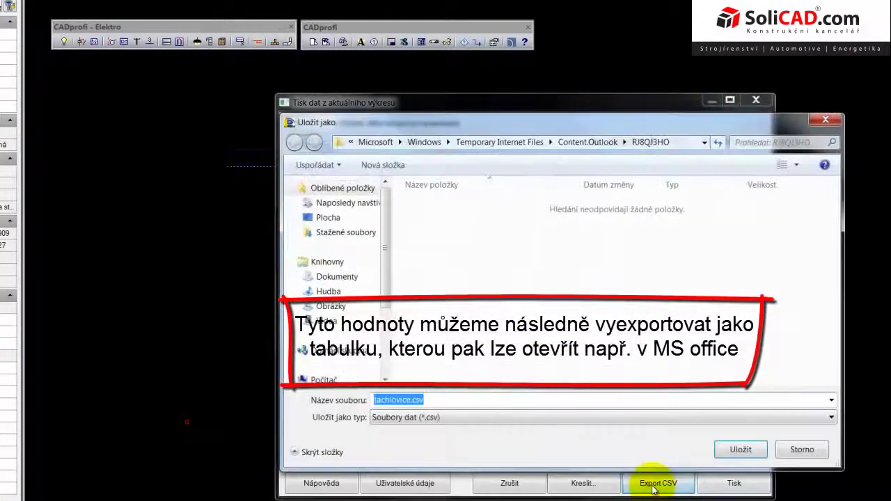
double_click(411, 399)
type("vlastní_vedení")
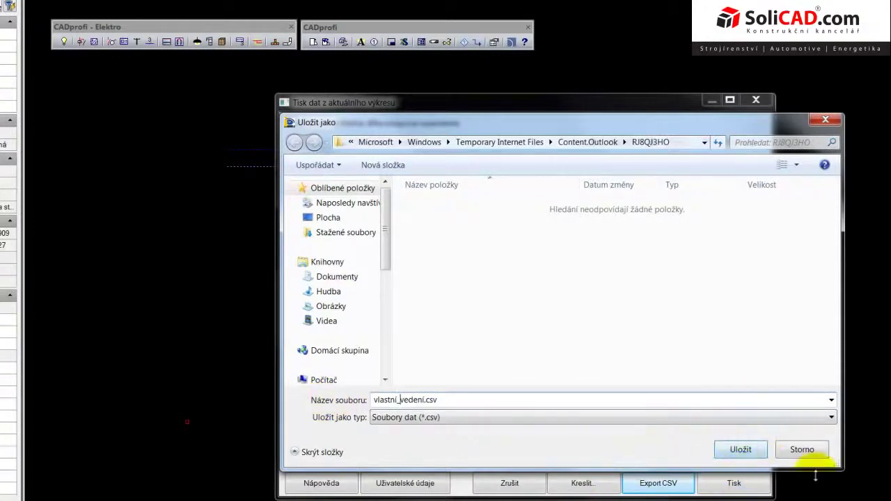
left_click(827, 452)
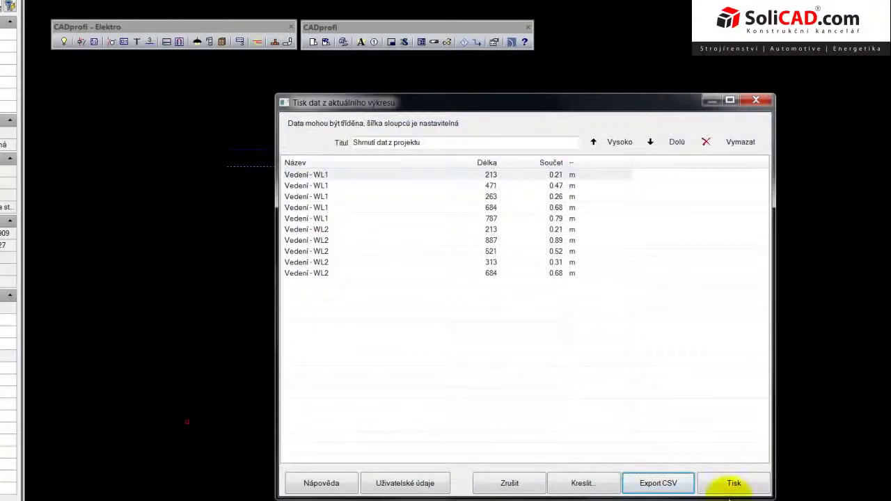
left_click(756, 100)
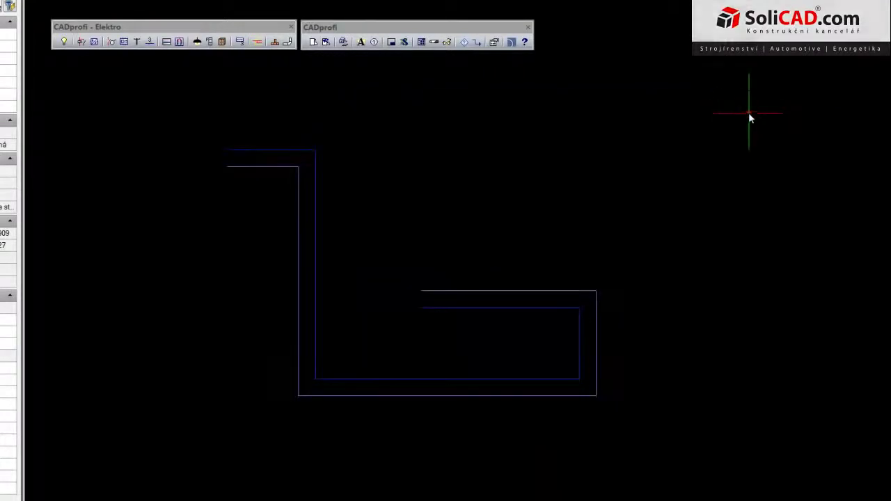